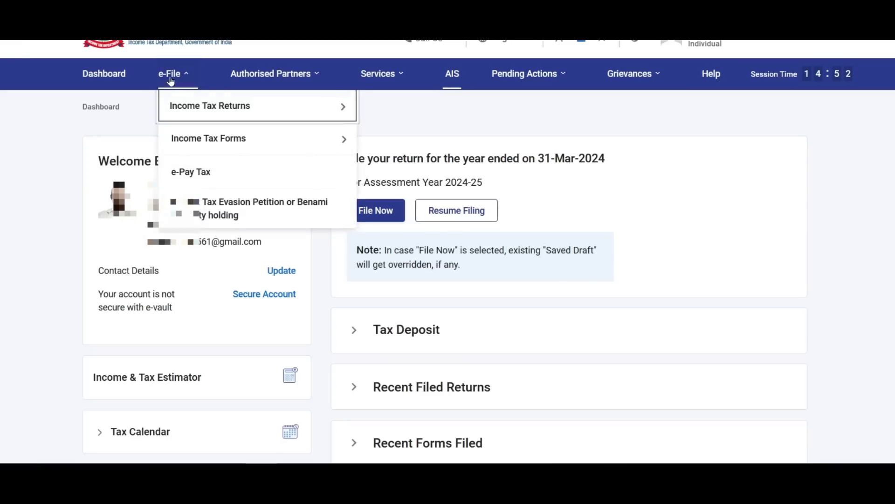
- Open the Form 26AS tax credit statement from the dashboard
{"action": "mouse_move", "coordinate": [261, 106]}
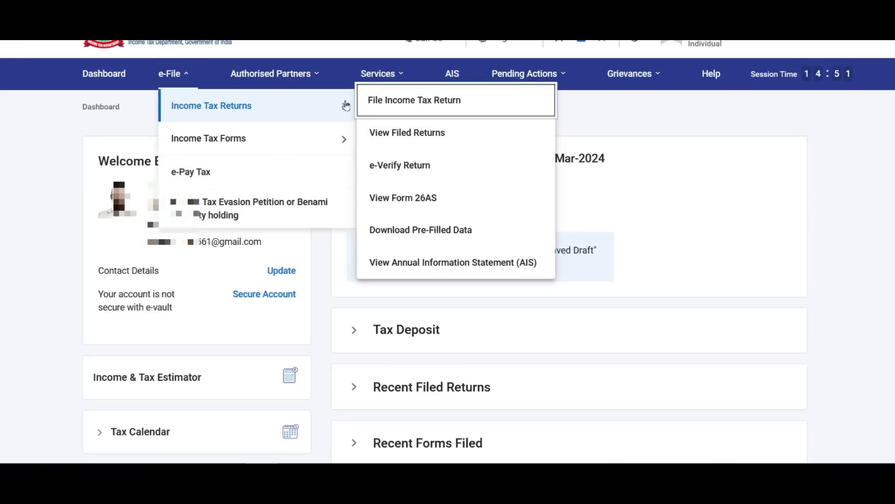
{"action": "left_click", "coordinate": [429, 199]}
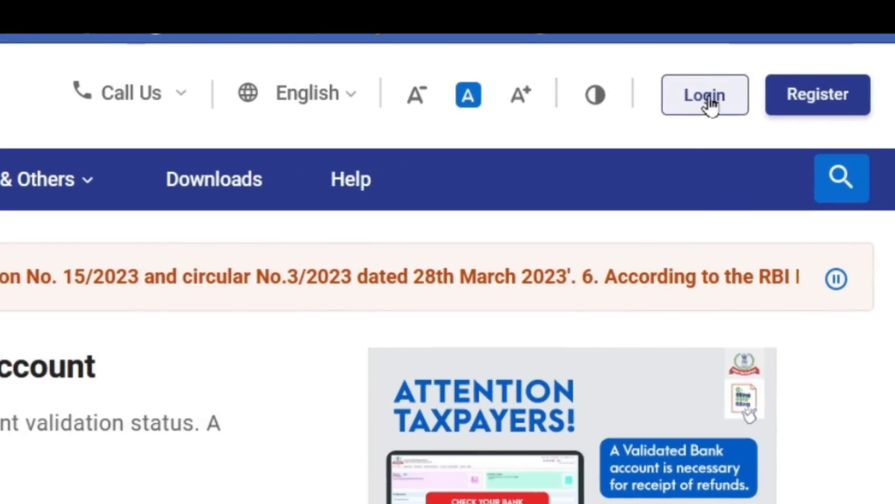
- Sign in and begin an Online return for assessment year 2024-25 (Current A.Y.)
{"action": "left_click", "coordinate": [753, 71]}
{"action": "left_click", "coordinate": [283, 266]}
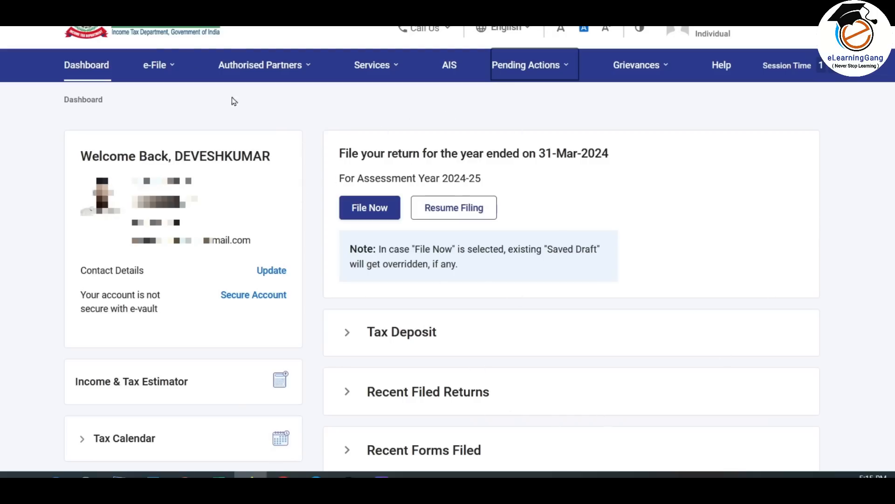
{"action": "left_click", "coordinate": [382, 211]}
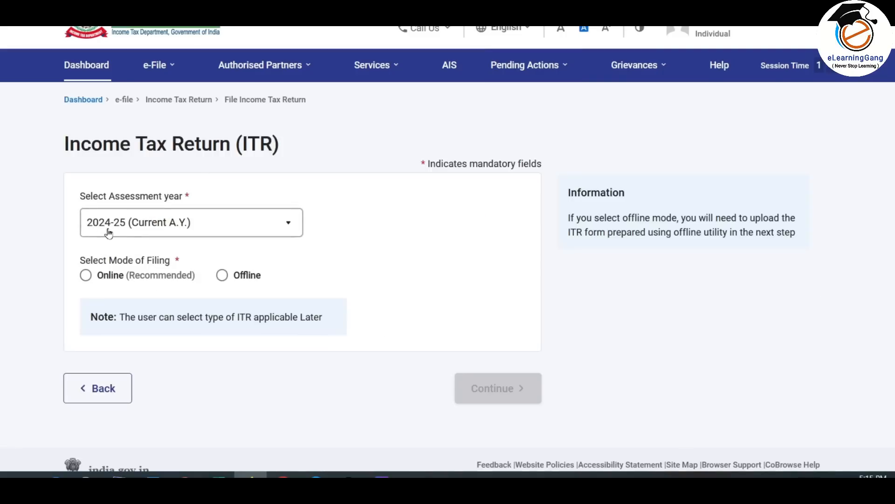
{"action": "left_click", "coordinate": [239, 224]}
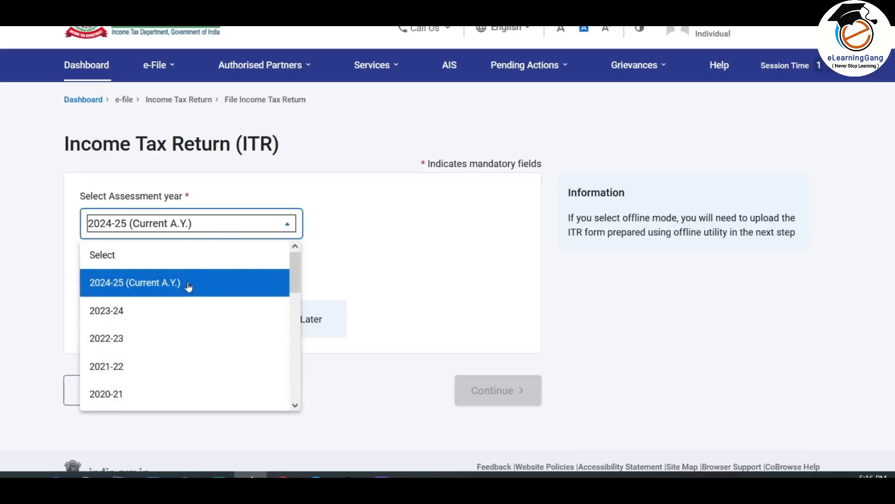
{"action": "left_click", "coordinate": [188, 286]}
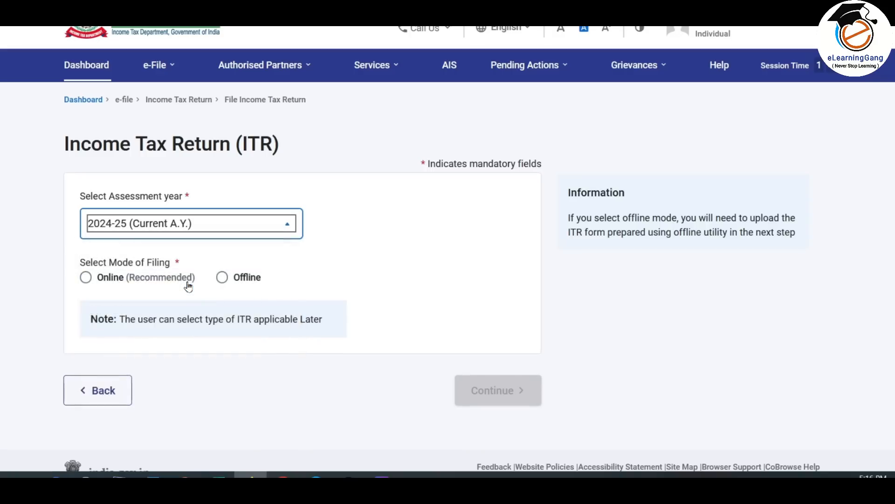
{"action": "left_click", "coordinate": [87, 278]}
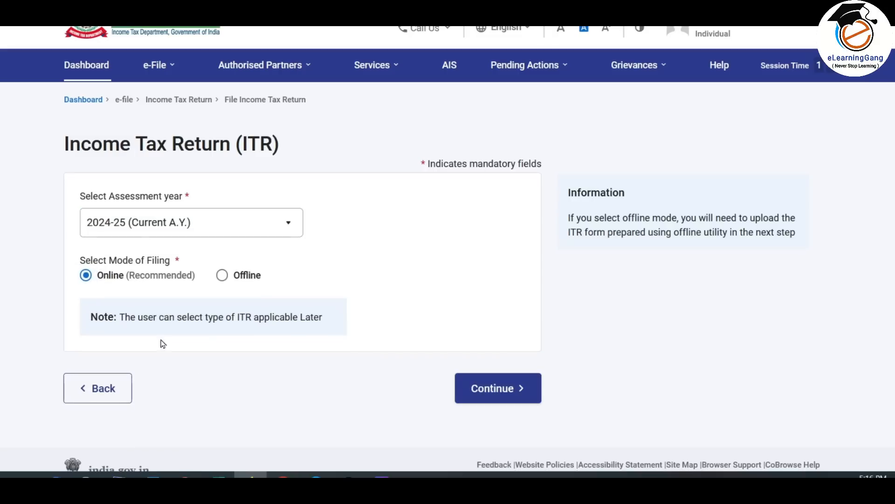
{"action": "left_click", "coordinate": [498, 390]}
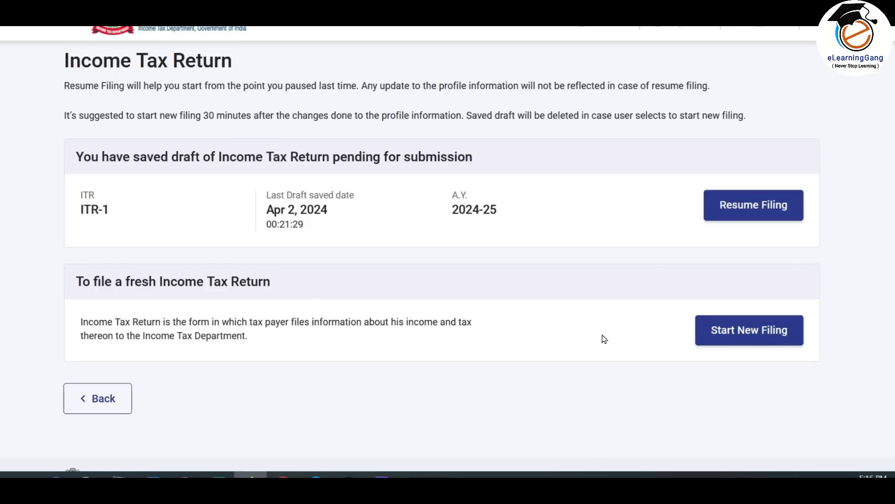
- Start a new ITR-1 filing as an Individual, citing taxable income above the basic exemption limit
{"action": "left_click", "coordinate": [760, 332]}
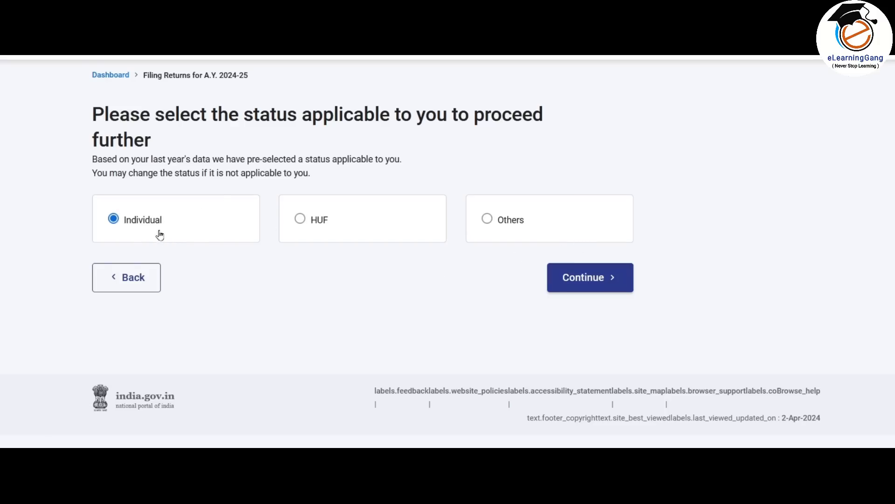
{"action": "left_click", "coordinate": [587, 286]}
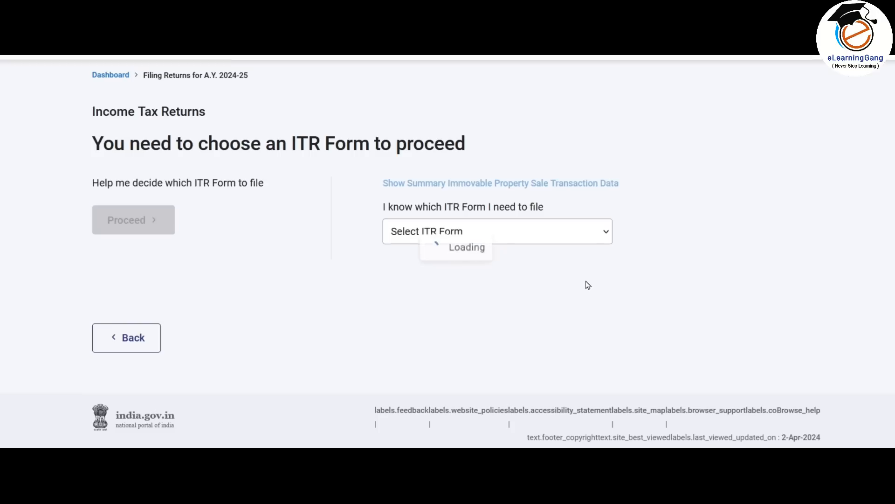
{"action": "left_click", "coordinate": [558, 236]}
{"action": "left_click", "coordinate": [443, 294]}
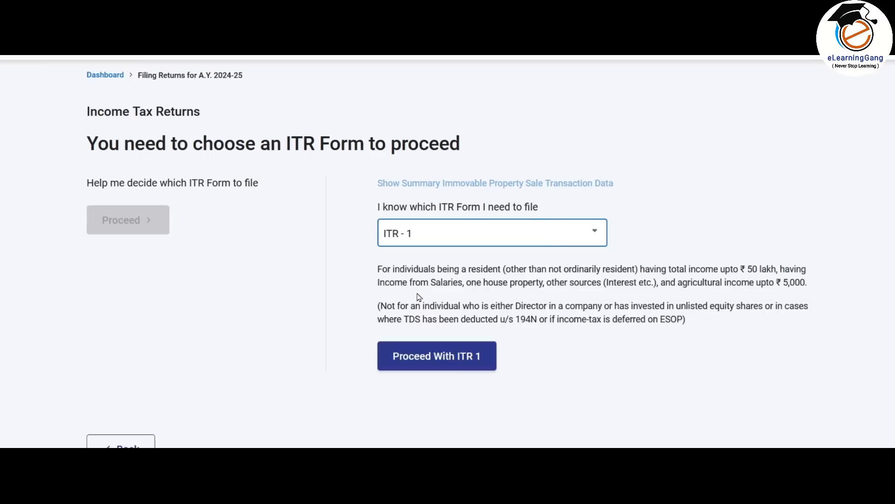
{"action": "left_click", "coordinate": [476, 357]}
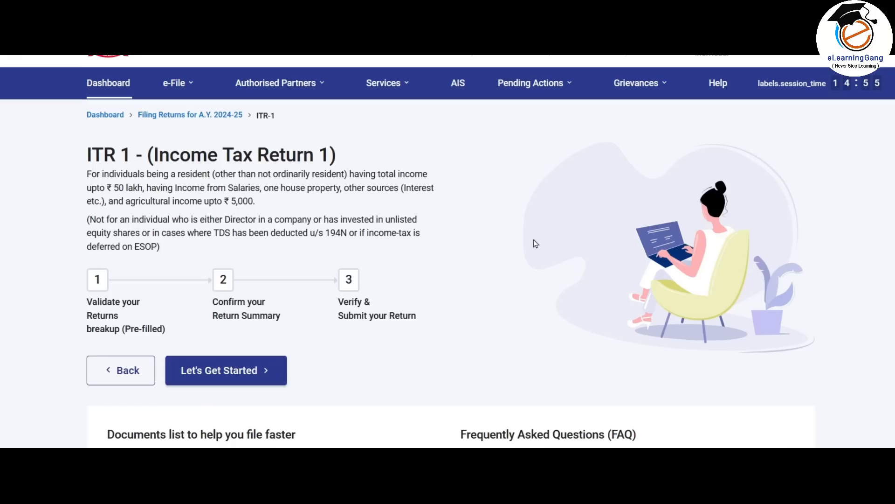
{"action": "left_click", "coordinate": [260, 376]}
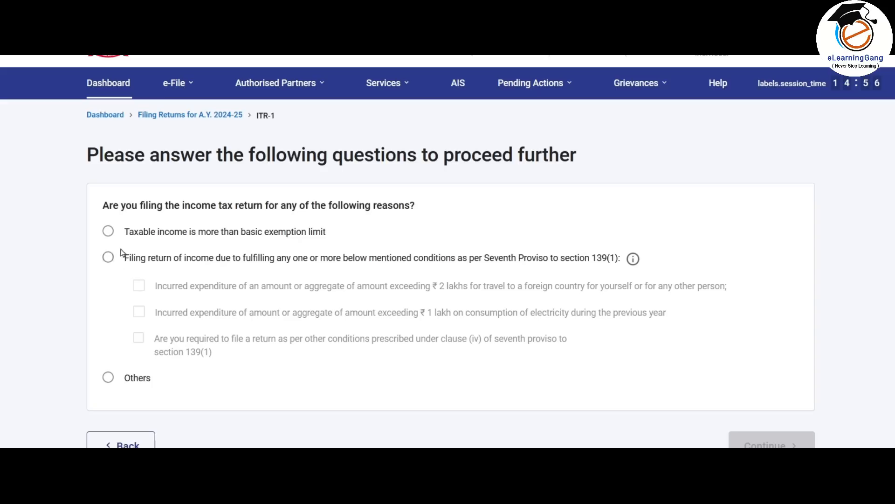
{"action": "left_click", "coordinate": [108, 234]}
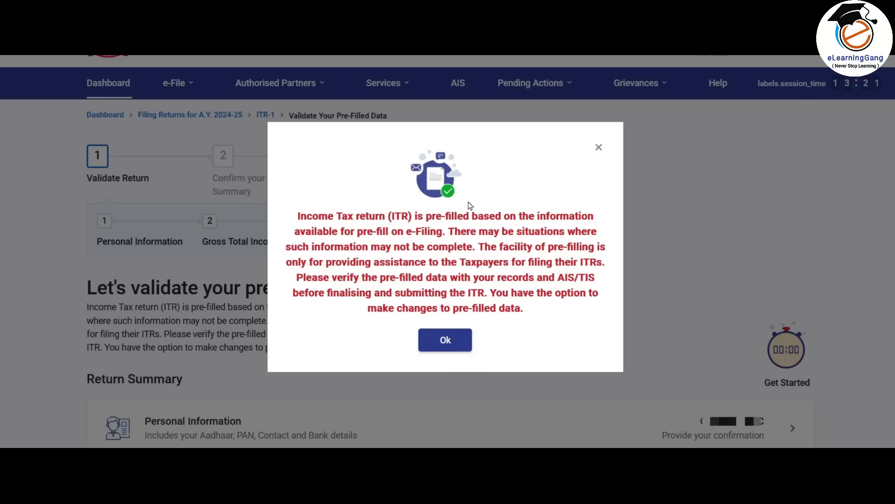
- Dismiss the pre-filled data notice and open Personal Information from the Return Summary
{"action": "left_click", "coordinate": [446, 340]}
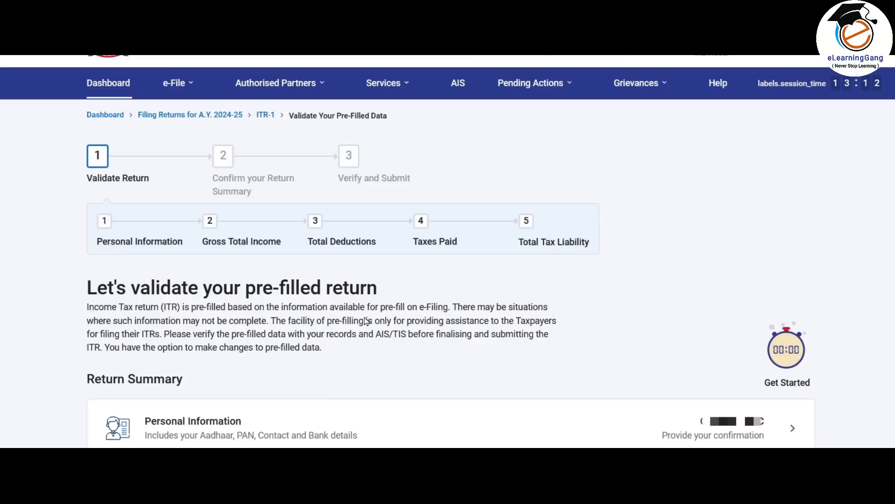
{"action": "scroll", "coordinate": [366, 320], "scroll_direction": "down", "scroll_amount": 5}
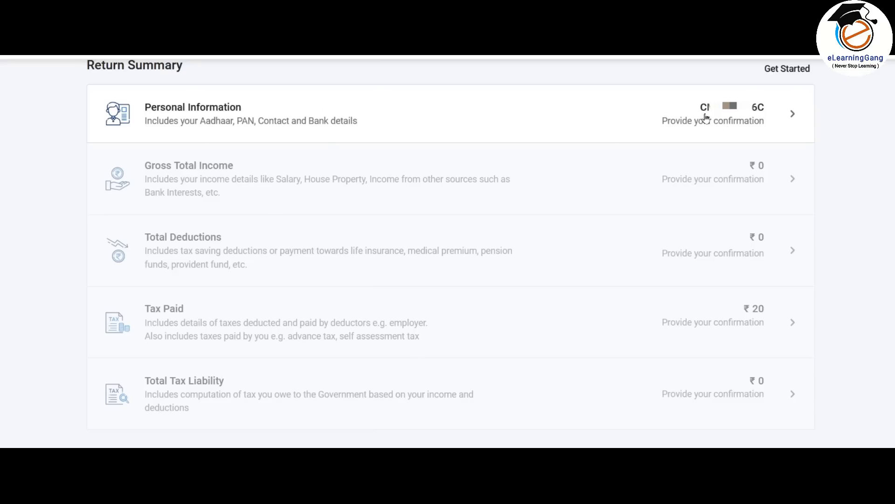
{"action": "left_click", "coordinate": [723, 114]}
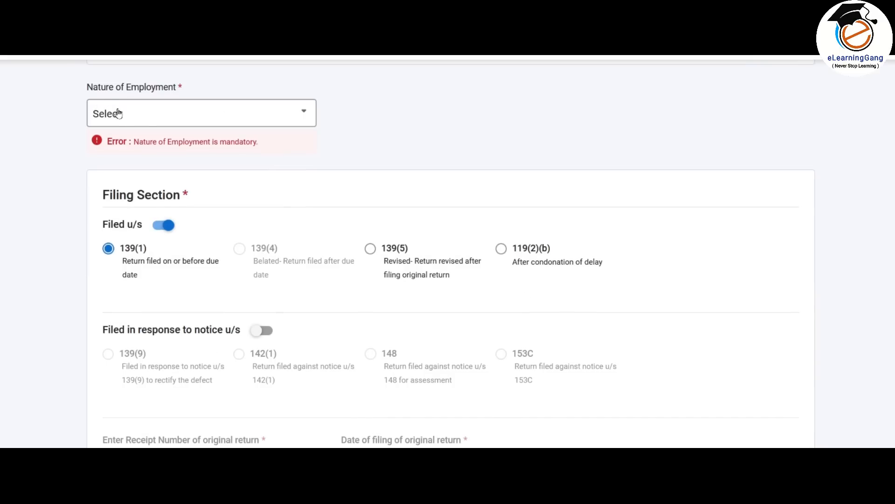
- Choose Others as the Nature of Employment, then scroll down through the Filing Section
{"action": "left_click", "coordinate": [289, 117]}
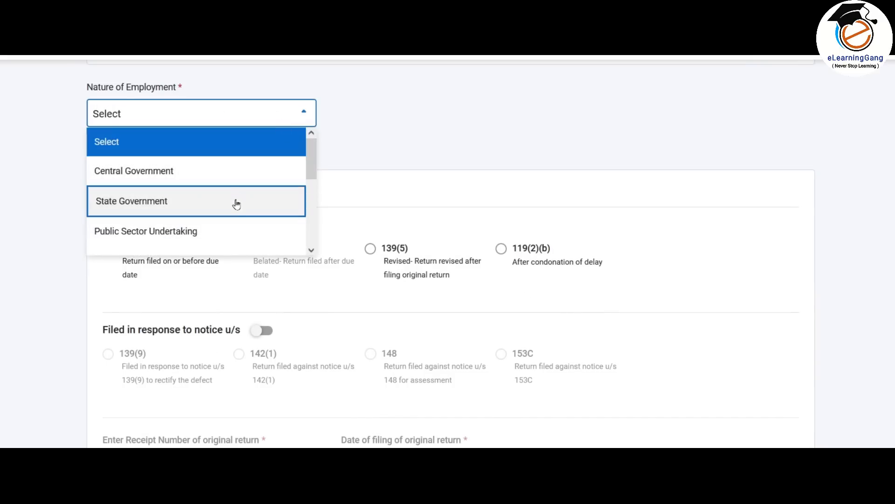
{"action": "left_click_drag", "start_coordinate": [310, 168], "coordinate": [309, 221]}
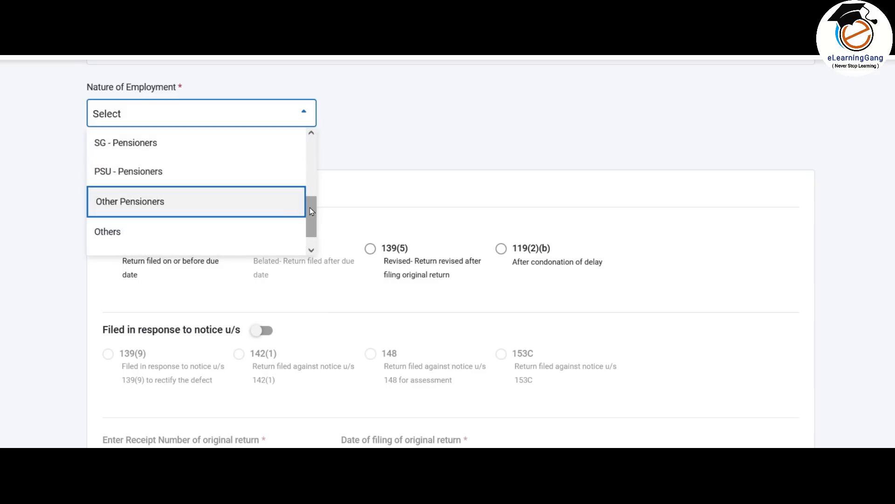
{"action": "left_click_drag", "start_coordinate": [310, 207], "coordinate": [315, 228]}
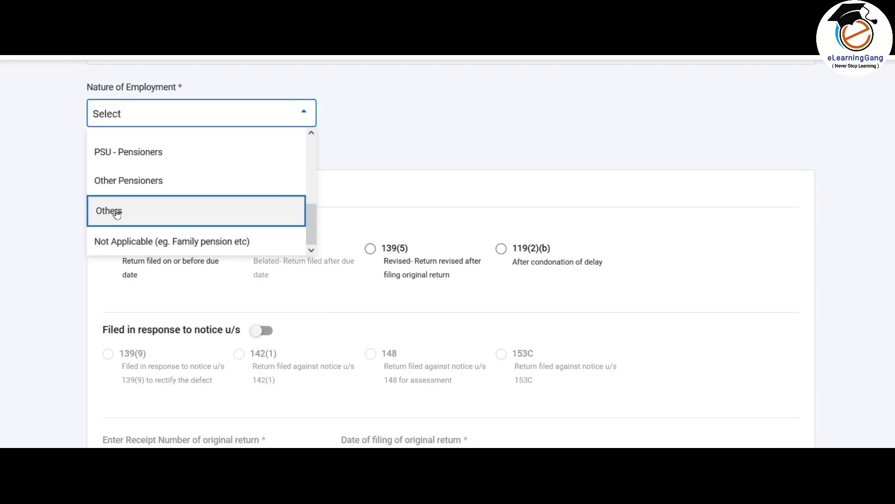
{"action": "left_click", "coordinate": [177, 209]}
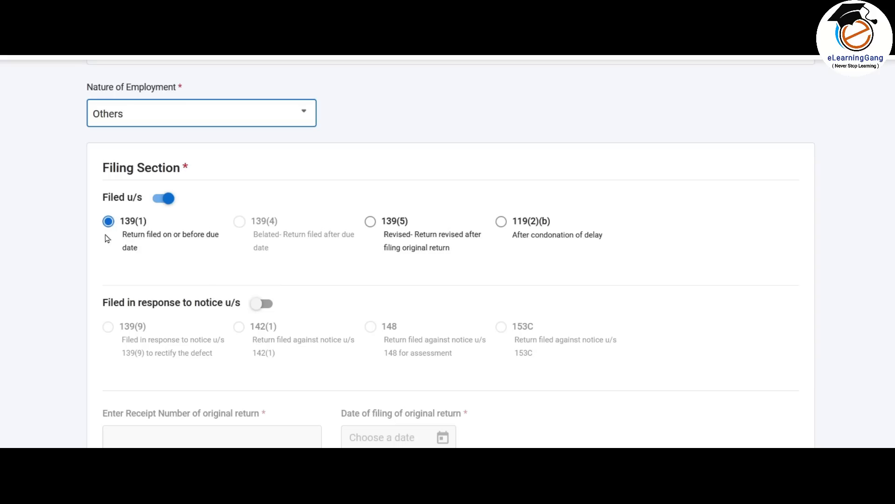
{"action": "scroll", "coordinate": [300, 232], "scroll_direction": "down", "scroll_amount": 5}
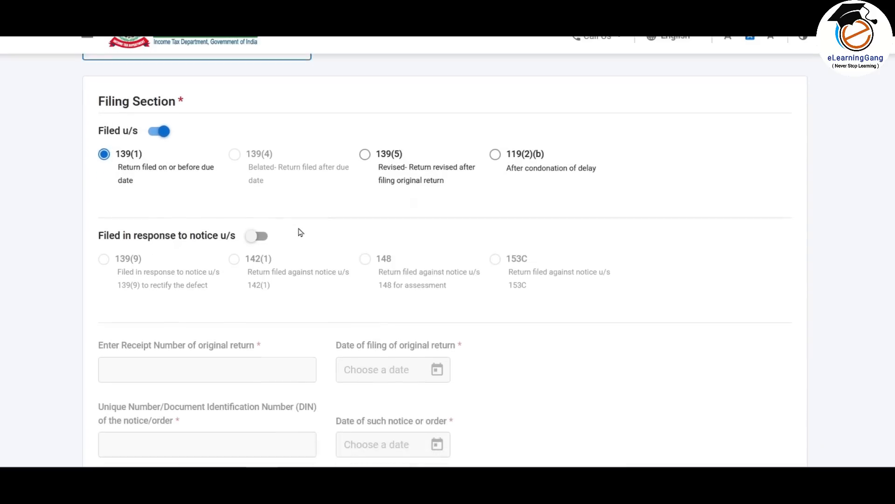
{"action": "scroll", "coordinate": [298, 227], "scroll_direction": "down", "scroll_amount": 2}
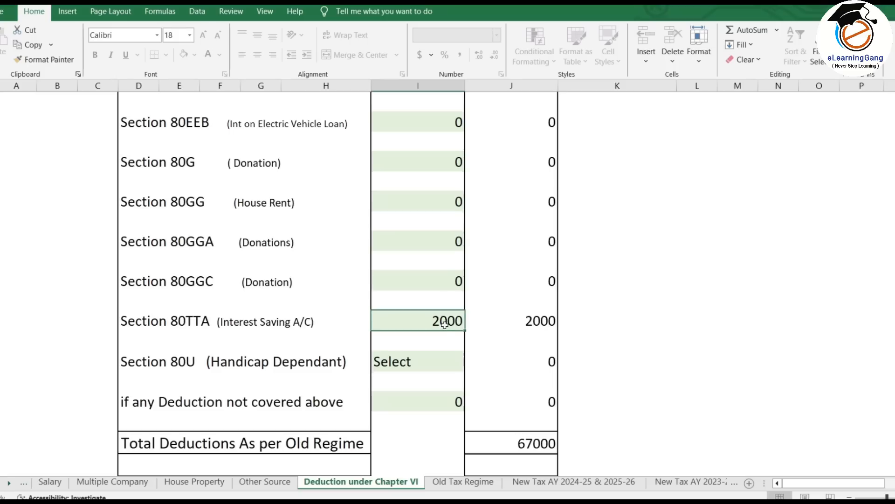
{"action": "scroll", "coordinate": [444, 323], "scroll_direction": "down", "scroll_amount": 1}
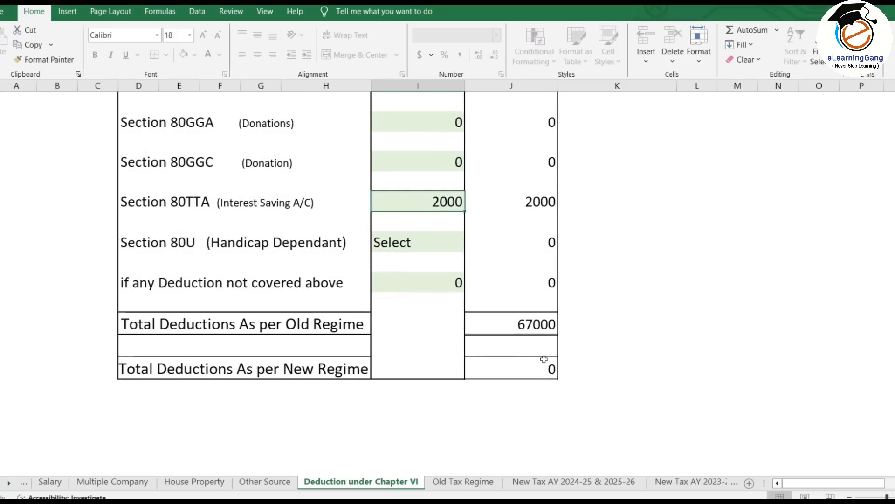
- Review the Old Tax Regime sheet, then the Final Tax Liability on the New Tax AY 2024-25 & 2025-26 sheet
{"action": "left_click", "coordinate": [463, 481]}
{"action": "scroll", "coordinate": [521, 211], "scroll_direction": "down", "scroll_amount": 9}
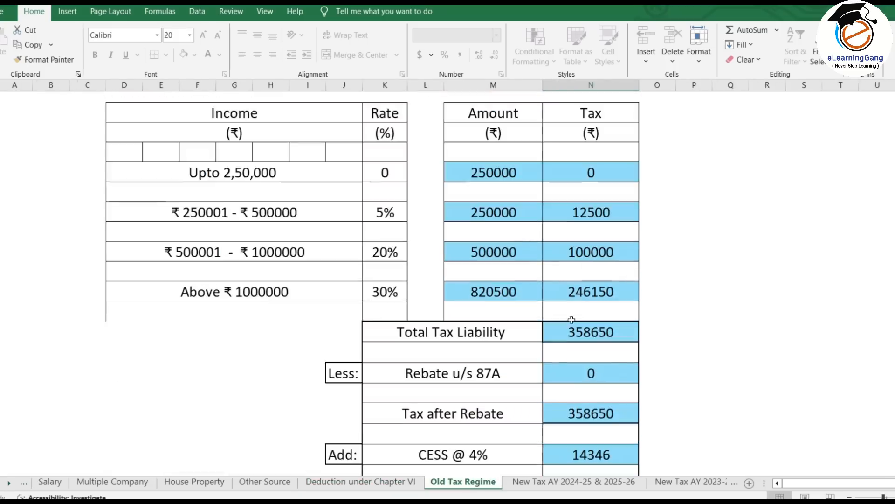
{"action": "key", "text": "ctrl+Page_Down"}
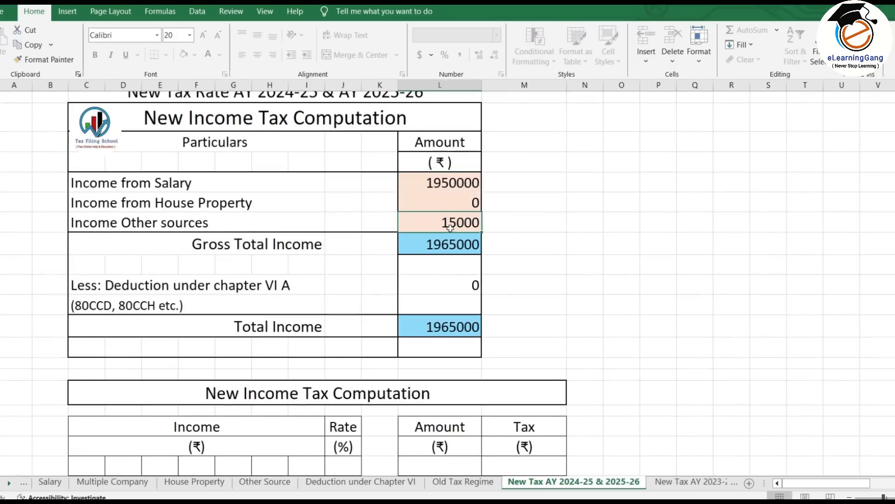
{"action": "scroll", "coordinate": [518, 322], "scroll_direction": "down", "scroll_amount": 7}
{"action": "left_click", "coordinate": [540, 320]}
{"action": "scroll", "coordinate": [540, 321], "scroll_direction": "down", "scroll_amount": 2}
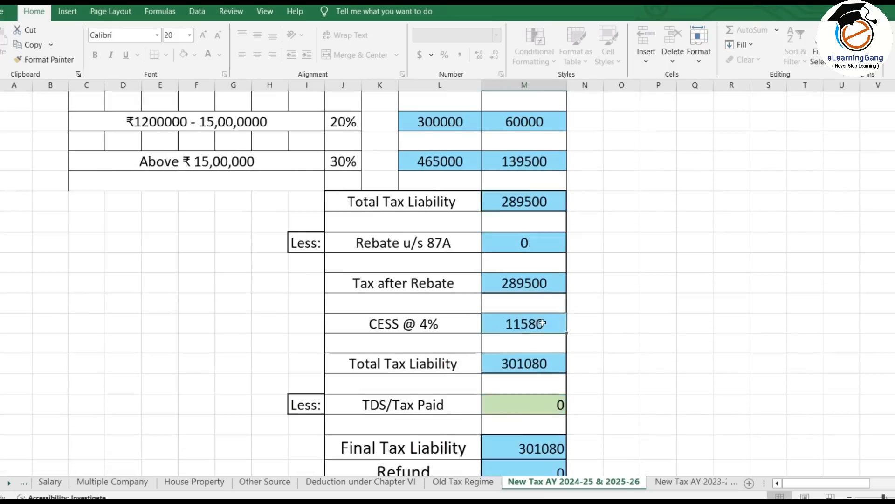
{"action": "left_click", "coordinate": [541, 322]}
{"action": "scroll", "coordinate": [541, 322], "scroll_direction": "down", "scroll_amount": 2}
{"action": "left_click", "coordinate": [541, 326]}
{"action": "scroll", "coordinate": [575, 308], "scroll_direction": "up", "scroll_amount": 5}
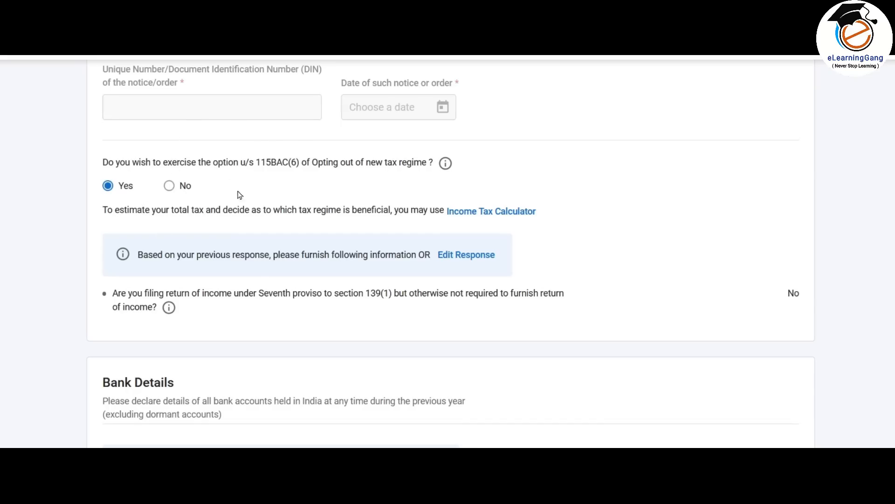
- Scroll past the validated Bank Details and confirm the personal information section
{"action": "scroll", "coordinate": [255, 208], "scroll_direction": "down", "scroll_amount": 6}
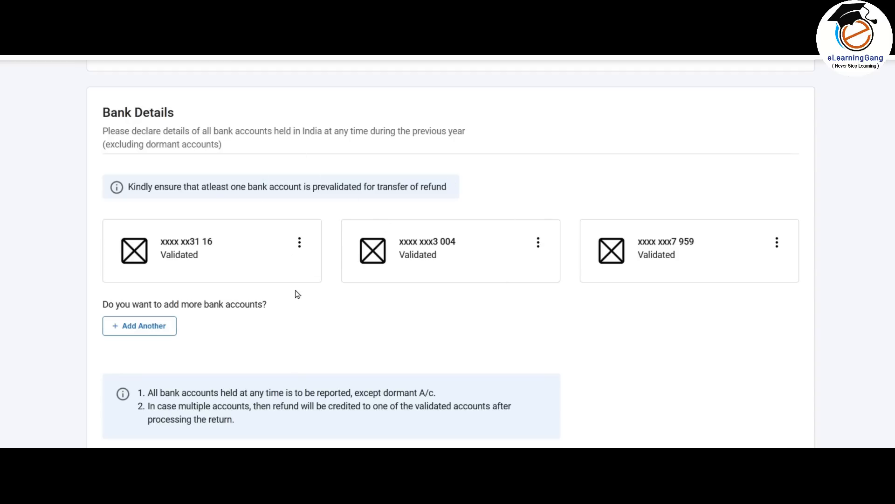
{"action": "scroll", "coordinate": [298, 293], "scroll_direction": "down", "scroll_amount": 2}
{"action": "scroll", "coordinate": [298, 294], "scroll_direction": "down", "scroll_amount": 2}
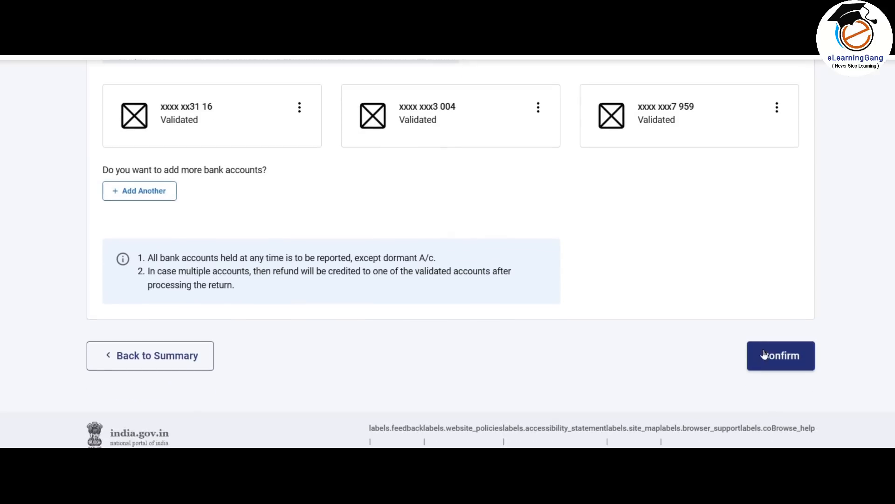
{"action": "left_click", "coordinate": [785, 359]}
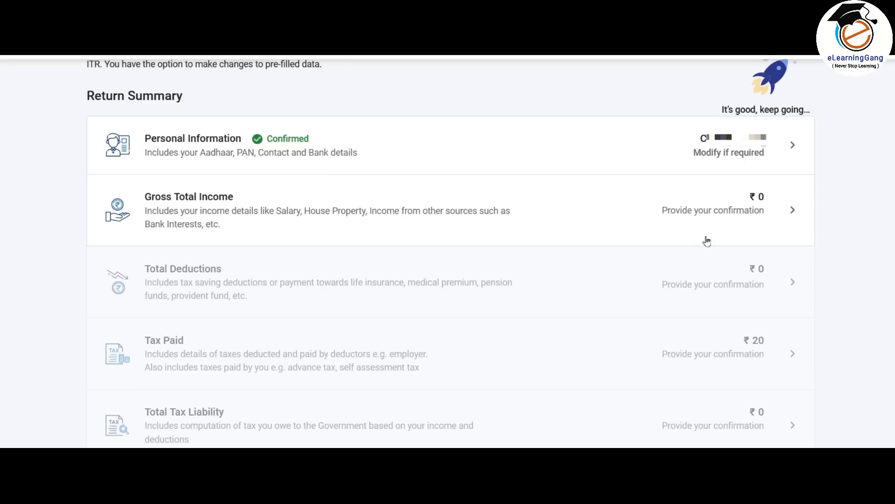
- Open Gross Total Income, skip the salary exemption questions, and review the ₹0 income summary
{"action": "left_click", "coordinate": [752, 209]}
{"action": "scroll", "coordinate": [490, 206], "scroll_direction": "down", "scroll_amount": 8}
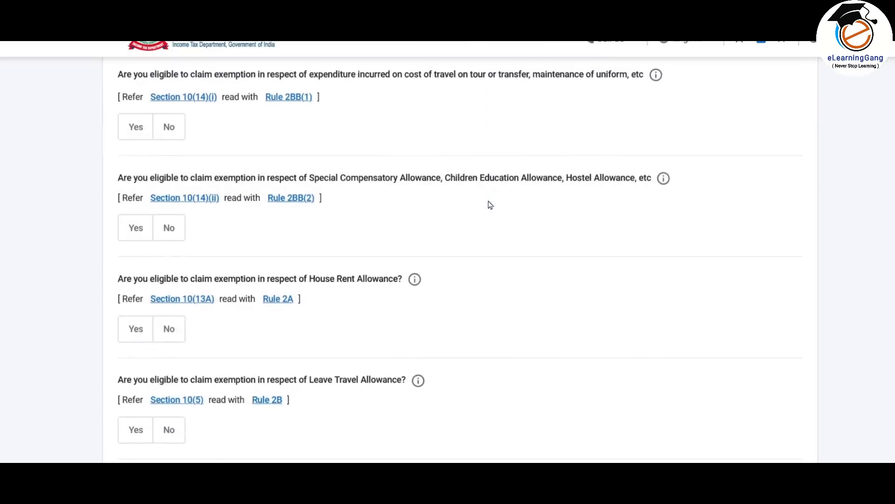
{"action": "scroll", "coordinate": [489, 205], "scroll_direction": "down", "scroll_amount": 2}
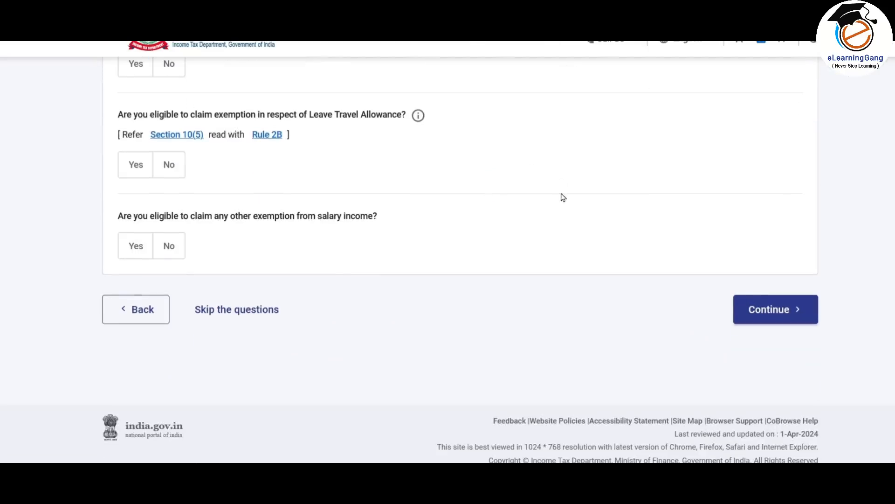
{"action": "left_click", "coordinate": [246, 315]}
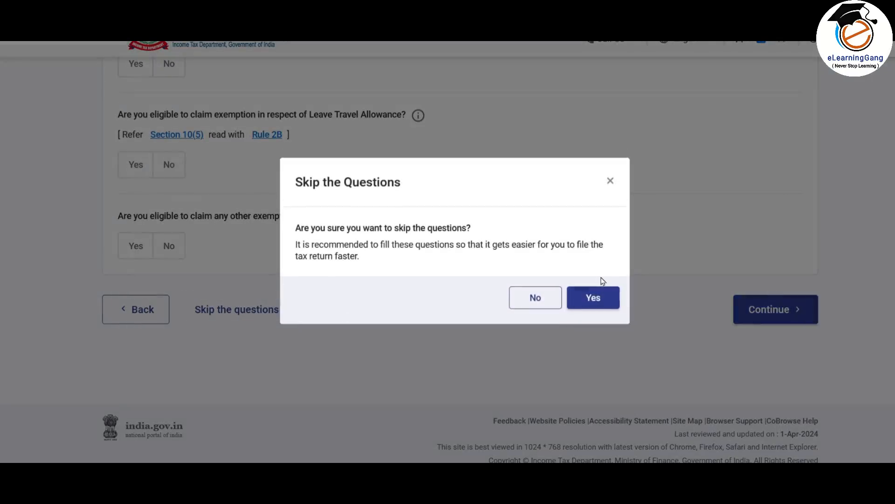
{"action": "left_click", "coordinate": [587, 288]}
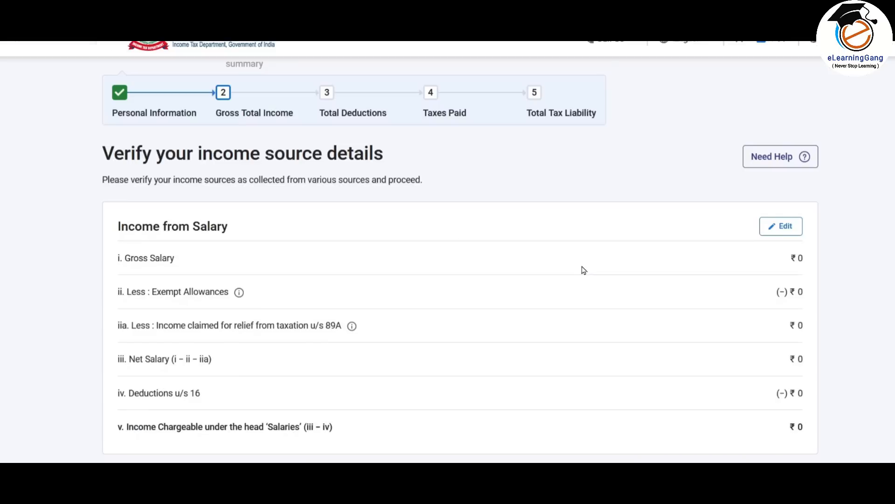
{"action": "scroll", "coordinate": [584, 270], "scroll_direction": "down", "scroll_amount": 7}
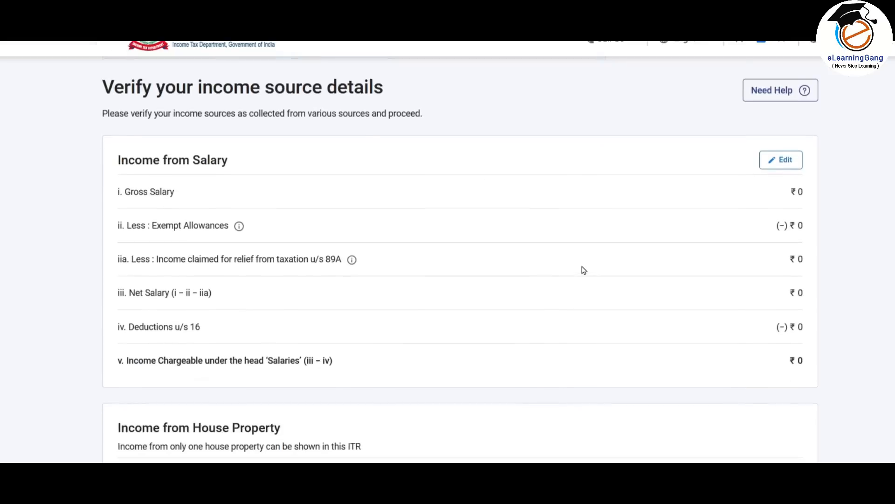
{"action": "scroll", "coordinate": [556, 250], "scroll_direction": "down", "scroll_amount": 1}
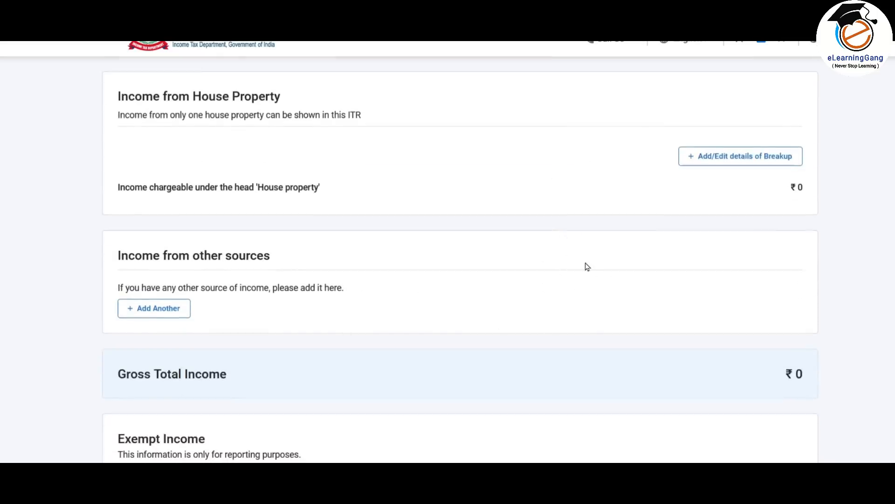
{"action": "scroll", "coordinate": [586, 267], "scroll_direction": "down", "scroll_amount": 1}
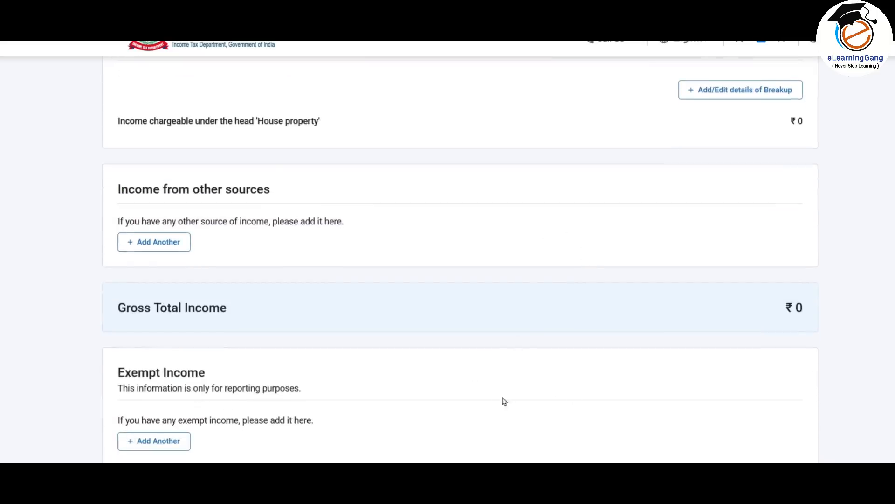
{"action": "scroll", "coordinate": [532, 406], "scroll_direction": "up", "scroll_amount": 7}
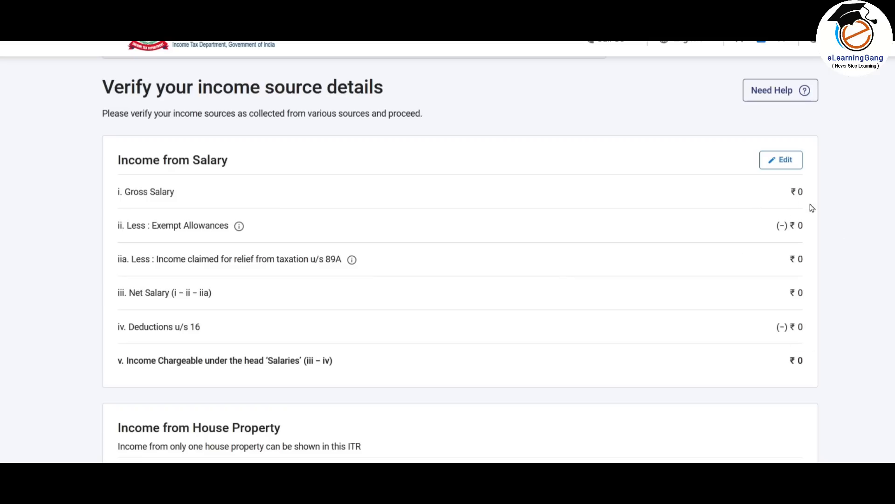
- Enter 745000 as Salary as per section 17(1) under Income from Salary
{"action": "left_click", "coordinate": [786, 161]}
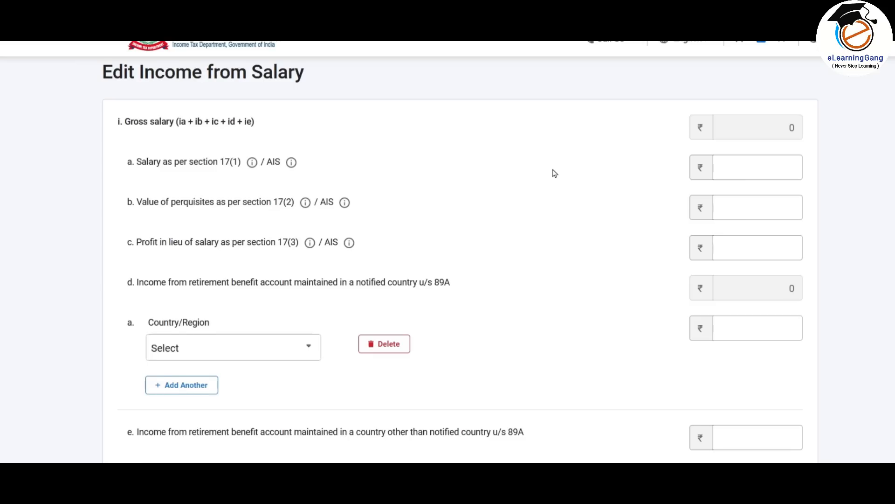
{"action": "scroll", "coordinate": [555, 173], "scroll_direction": "down", "scroll_amount": 2}
{"action": "scroll", "coordinate": [527, 212], "scroll_direction": "up", "scroll_amount": 2}
{"action": "left_click", "coordinate": [767, 171]}
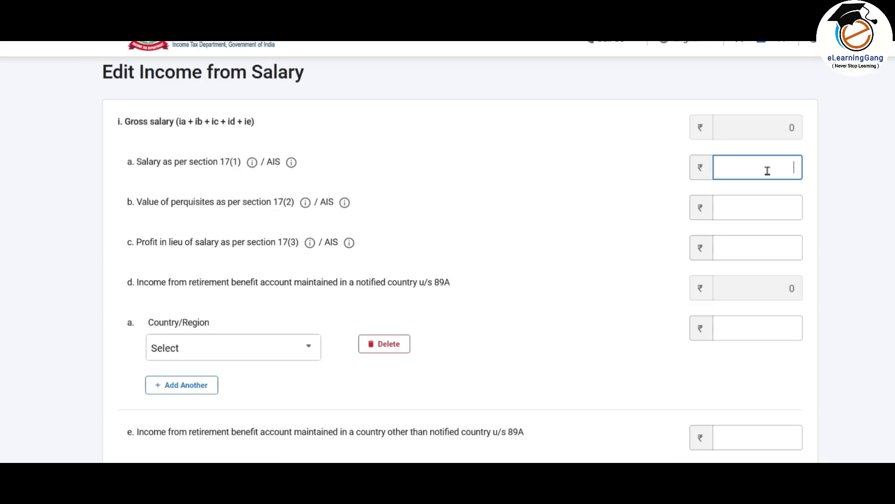
{"action": "type", "text": "745000"}
{"action": "left_click", "coordinate": [677, 177]}
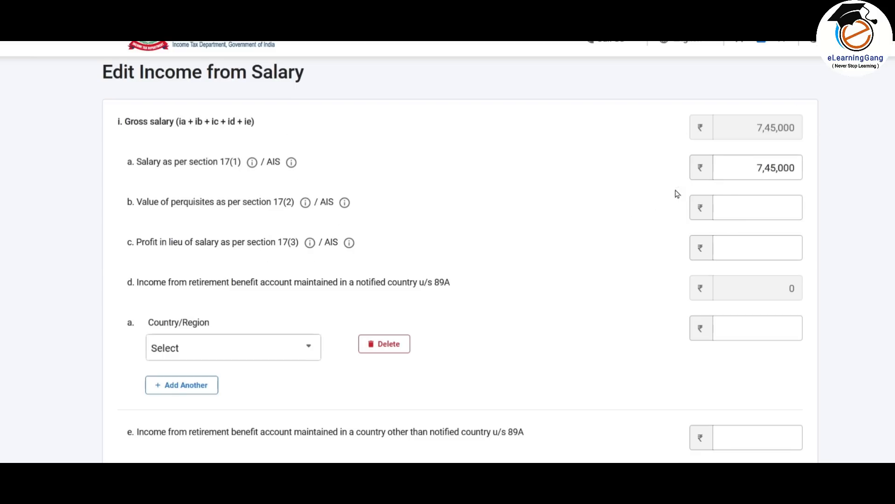
- Delete the empty Country/Region row for the notified-country retirement account under 89A
{"action": "scroll", "coordinate": [635, 217], "scroll_direction": "down", "scroll_amount": 3}
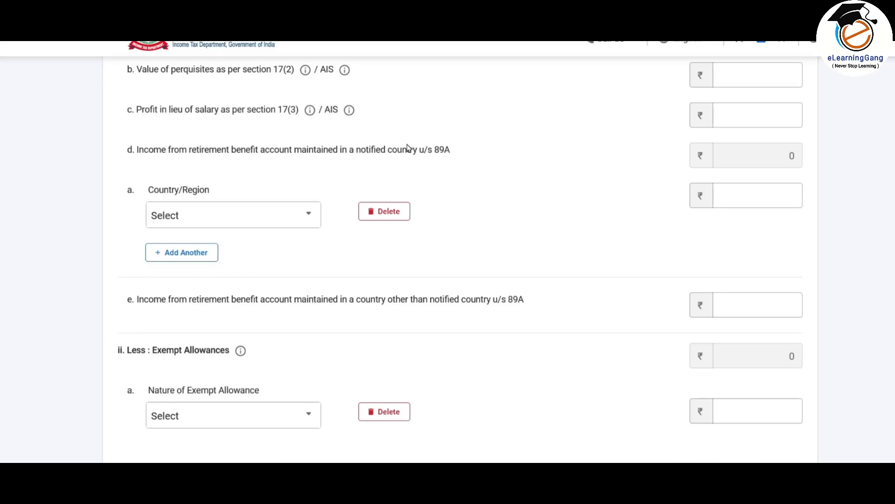
{"action": "left_click", "coordinate": [266, 222]}
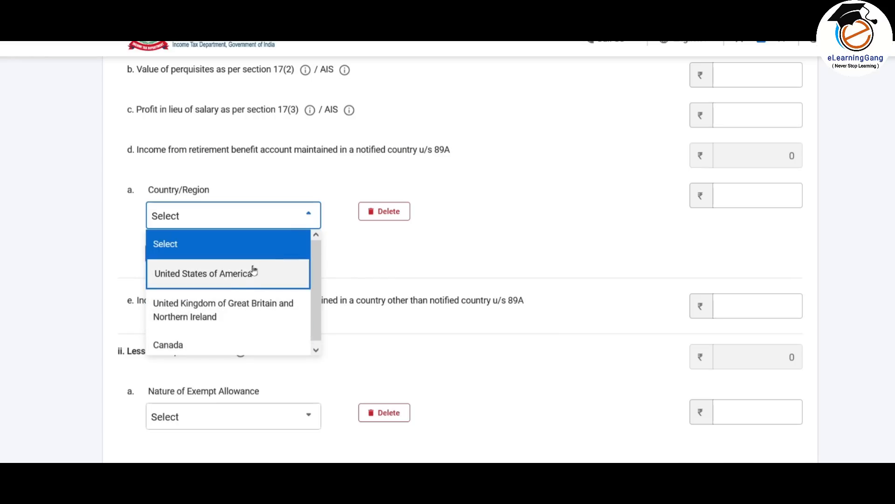
{"action": "left_click", "coordinate": [774, 195]}
{"action": "left_click", "coordinate": [383, 210]}
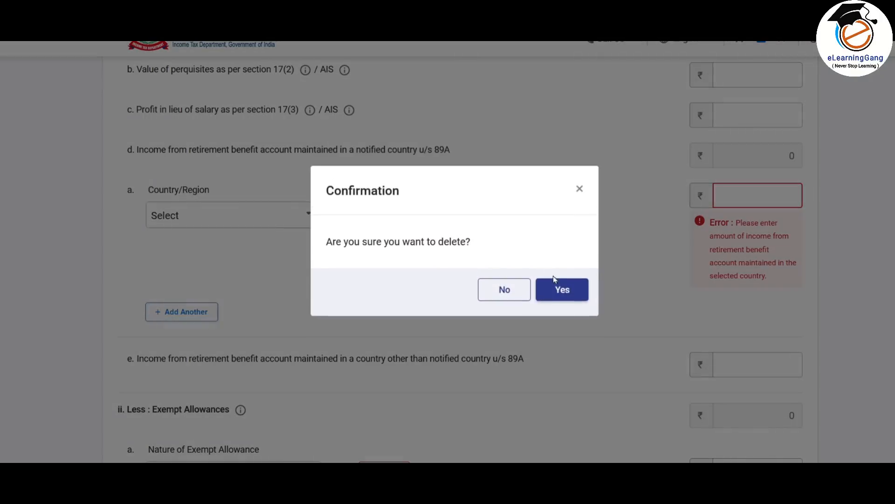
{"action": "left_click", "coordinate": [561, 289]}
{"action": "scroll", "coordinate": [539, 210], "scroll_direction": "down", "scroll_amount": 3}
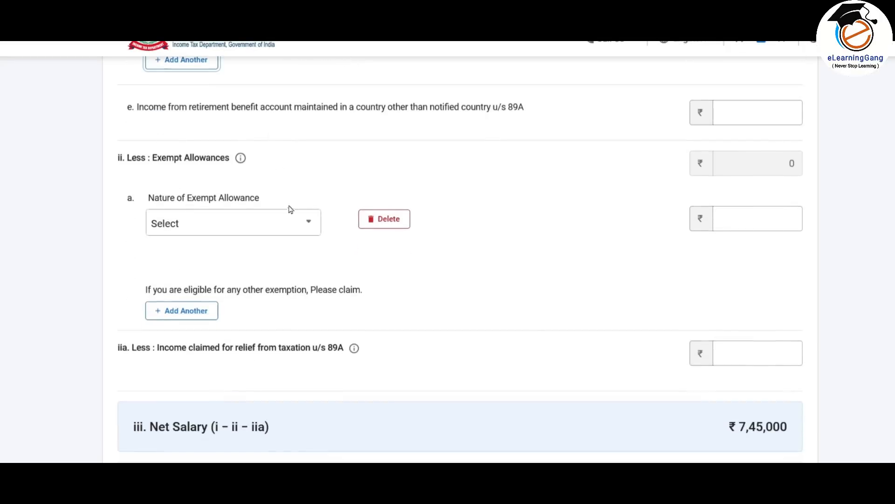
- Claim a 50000 Sec 10(13A) house rent allowance exemption
{"action": "left_click", "coordinate": [287, 226]}
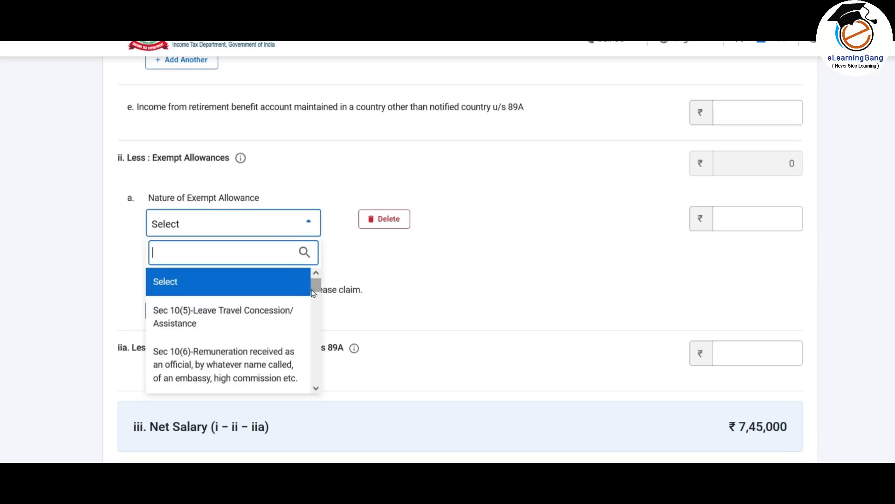
{"action": "left_click_drag", "start_coordinate": [316, 284], "coordinate": [317, 355]}
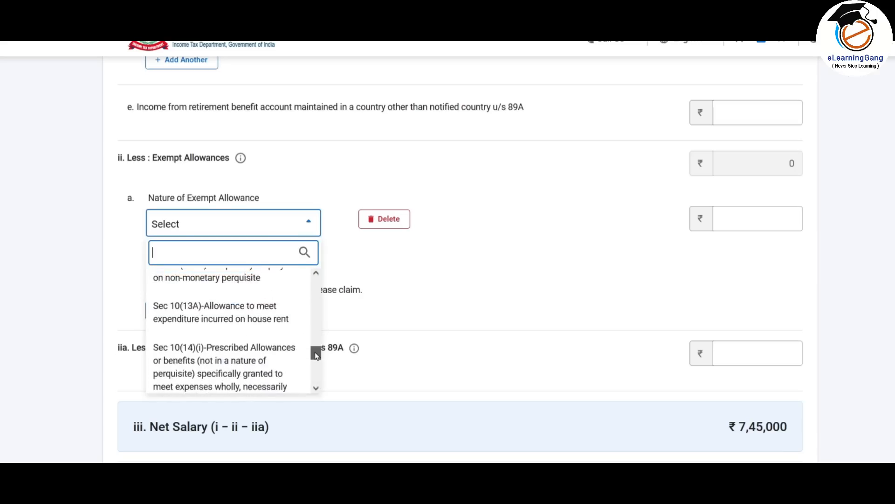
{"action": "left_click", "coordinate": [250, 310]}
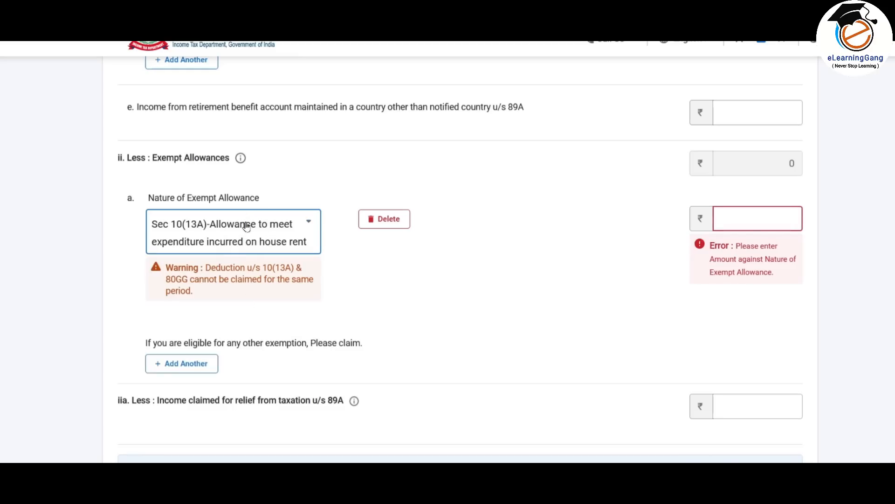
{"action": "left_click", "coordinate": [769, 223]}
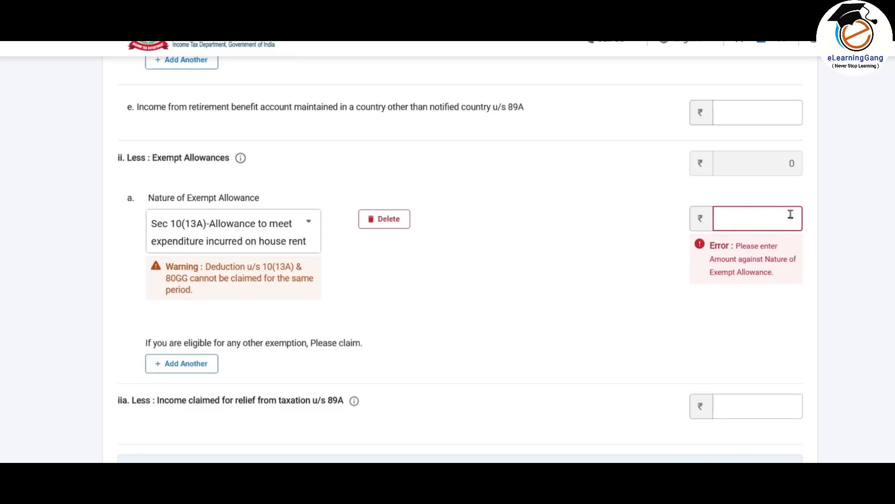
{"action": "type", "text": "500000"}
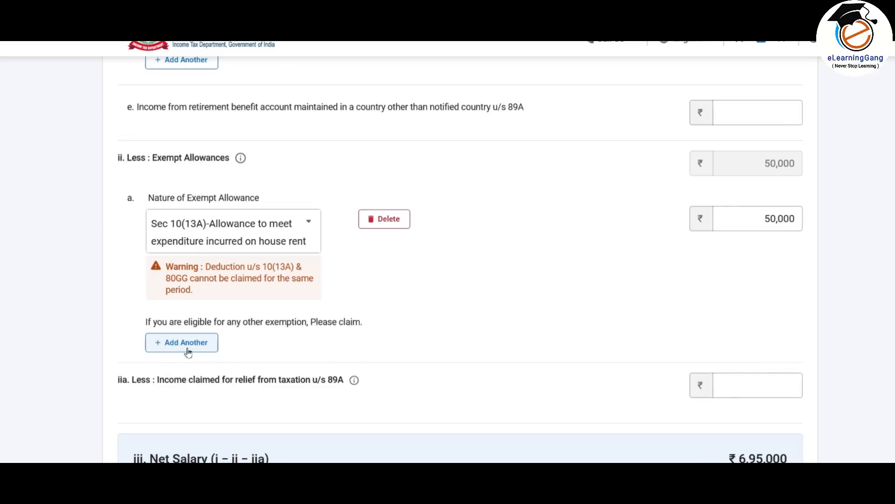
- Add a second exempt allowance row and browse its allowance types
{"action": "left_click", "coordinate": [187, 345]}
{"action": "left_click", "coordinate": [285, 348]}
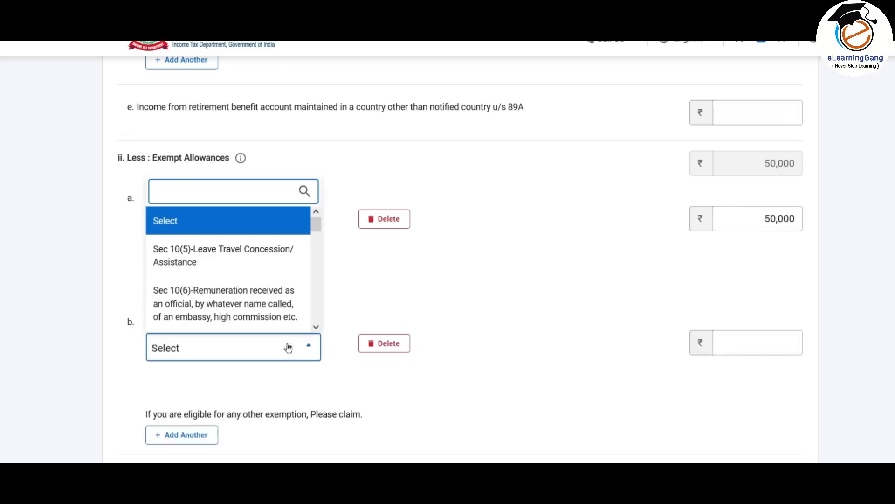
{"action": "left_click_drag", "start_coordinate": [317, 224], "coordinate": [318, 321]}
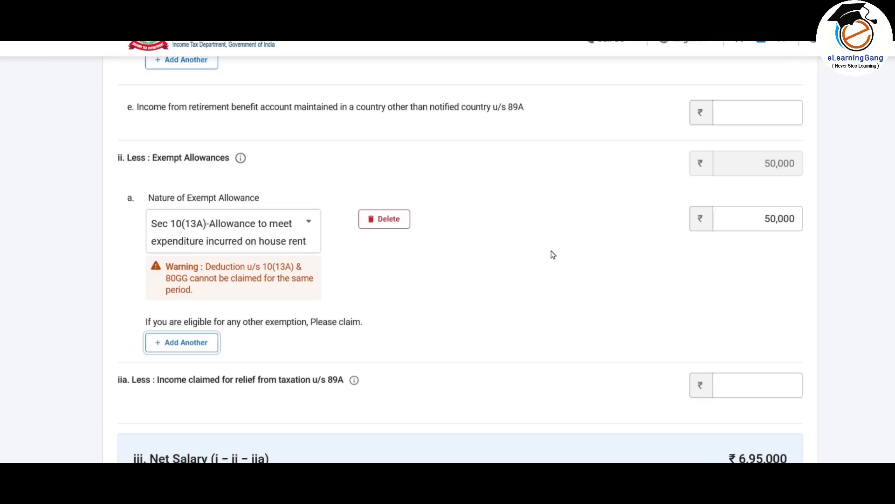
{"action": "scroll", "coordinate": [507, 256], "scroll_direction": "down", "scroll_amount": 7}
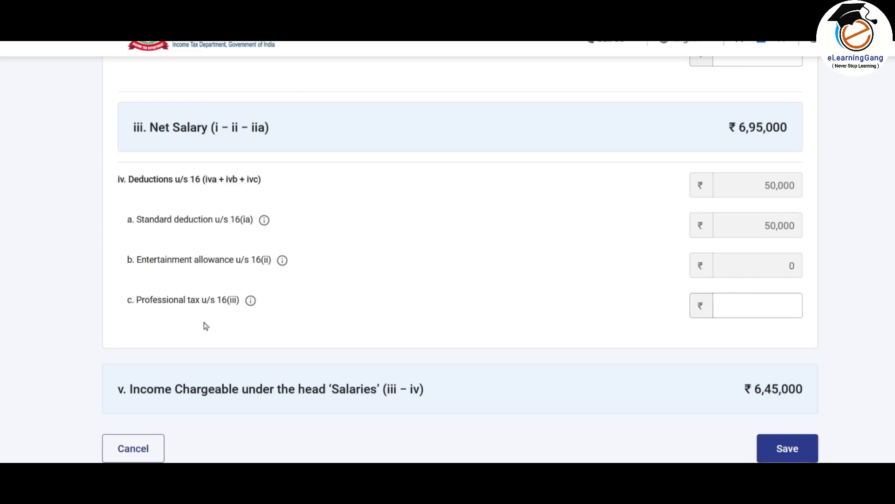
- Enter 2500 as professional tax u/s 16(iii) and save, making chargeable salary 6,42,500
{"action": "left_click", "coordinate": [770, 306]}
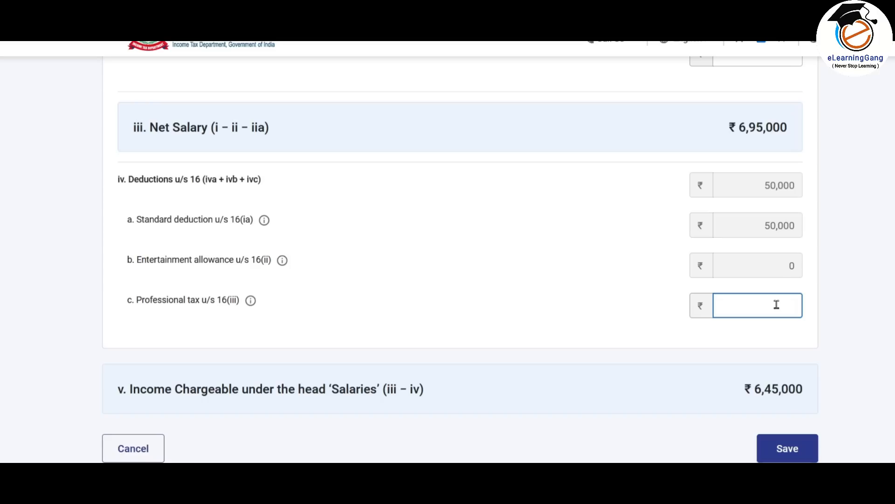
{"action": "type", "text": "2500"}
{"action": "left_click", "coordinate": [813, 329]}
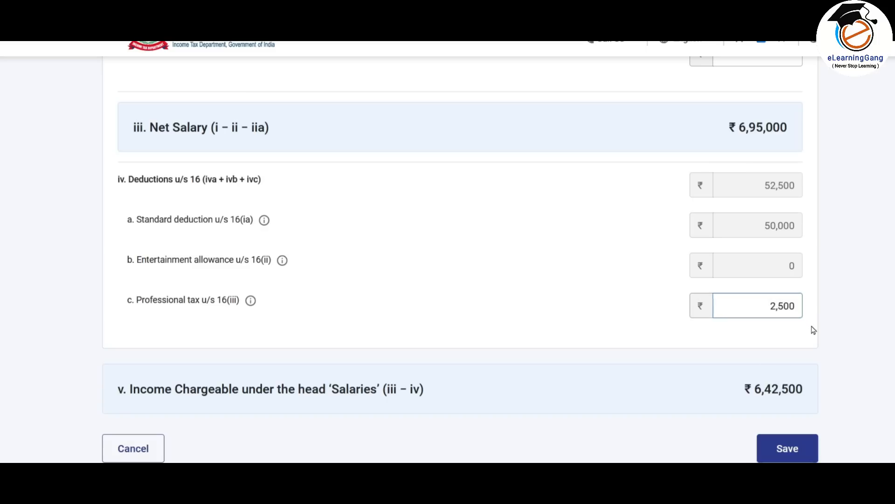
{"action": "scroll", "coordinate": [843, 309], "scroll_direction": "down", "scroll_amount": 3}
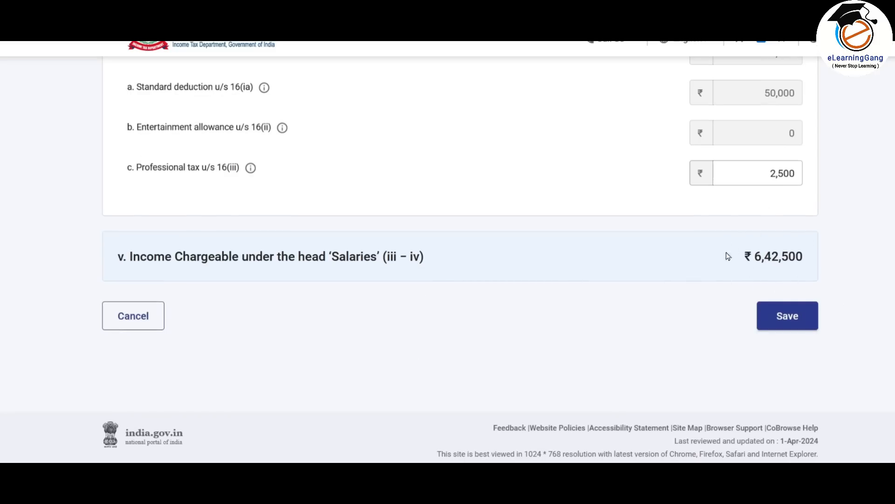
{"action": "left_click", "coordinate": [796, 322]}
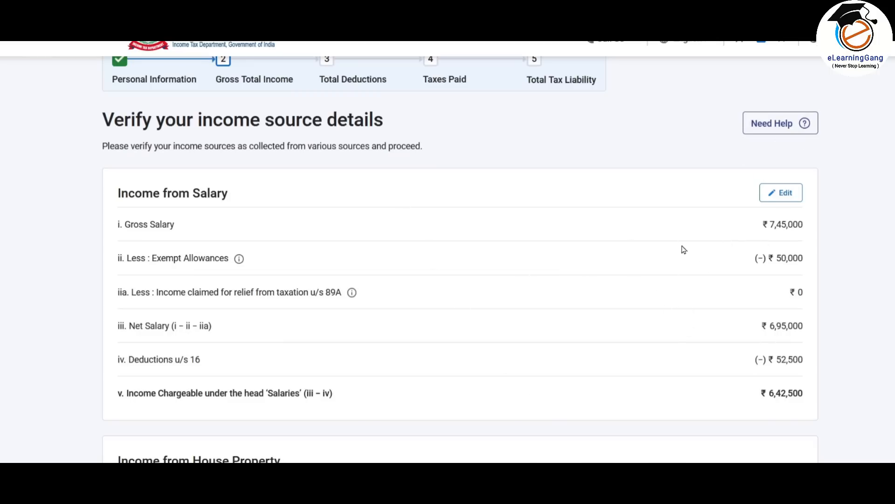
- Add a Self Occupied house property with 200000 interest on borrowed capital, giving house property income -2,00,000
{"action": "scroll", "coordinate": [684, 249], "scroll_direction": "down", "scroll_amount": 4}
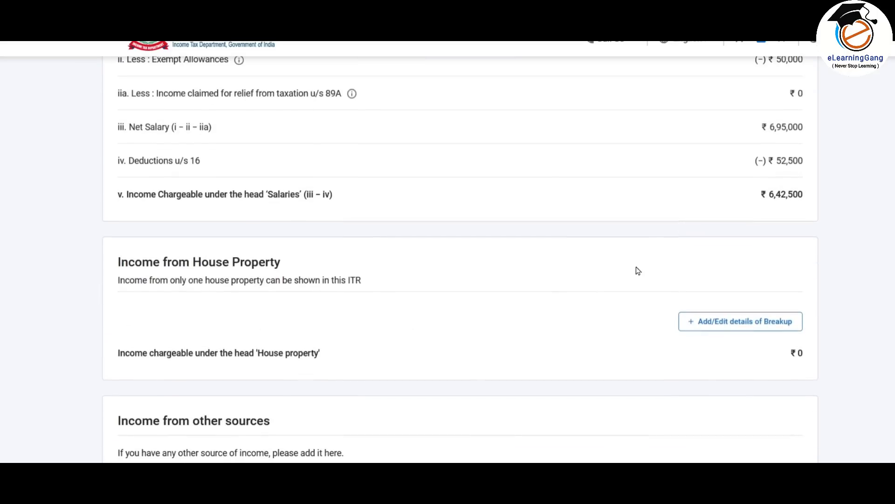
{"action": "scroll", "coordinate": [662, 219], "scroll_direction": "down", "scroll_amount": 2}
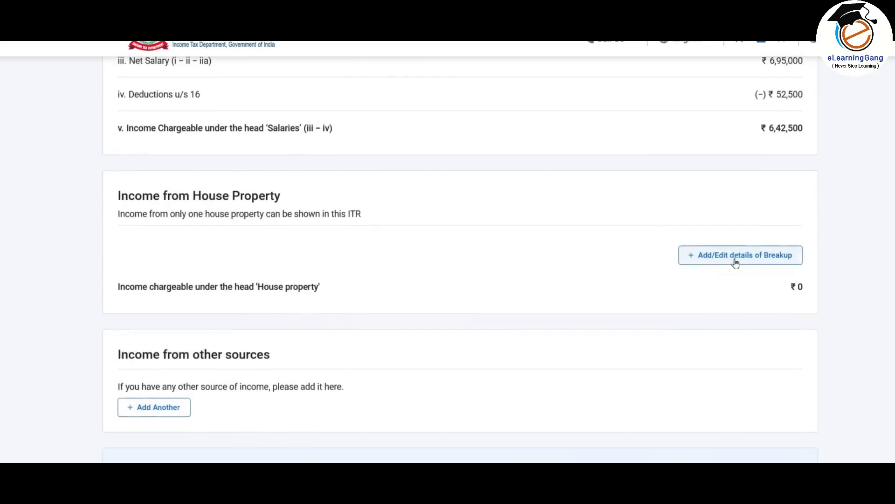
{"action": "left_click", "coordinate": [762, 255]}
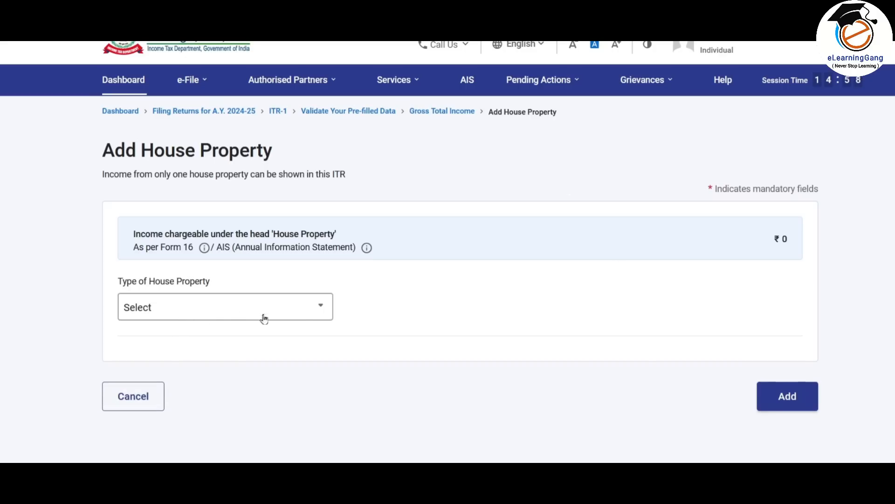
{"action": "left_click", "coordinate": [311, 307]}
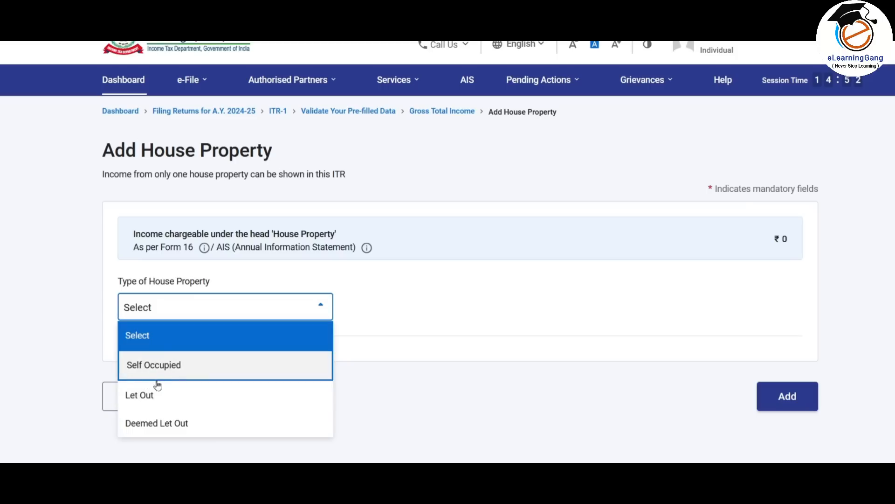
{"action": "left_click", "coordinate": [207, 368]}
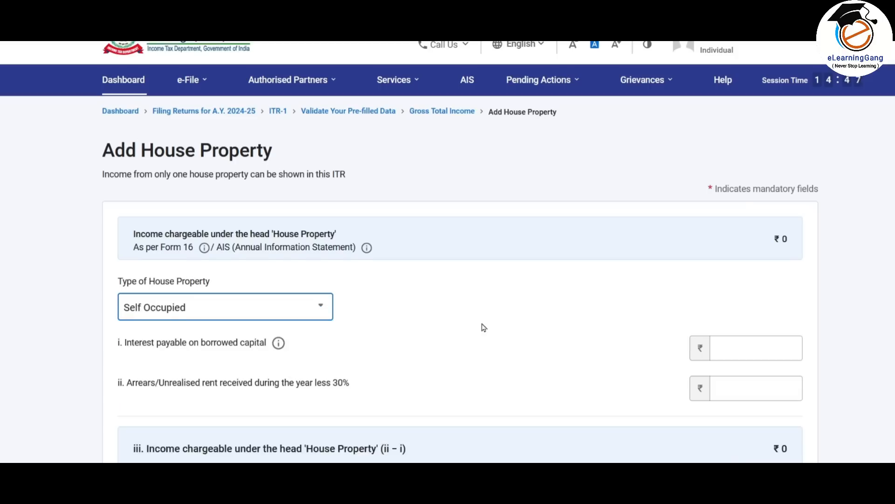
{"action": "scroll", "coordinate": [483, 327], "scroll_direction": "down", "scroll_amount": 2}
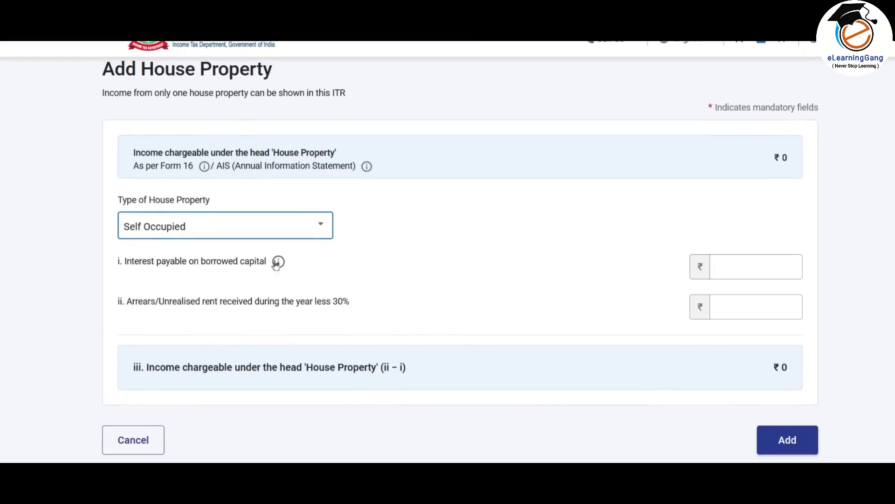
{"action": "left_click", "coordinate": [768, 266]}
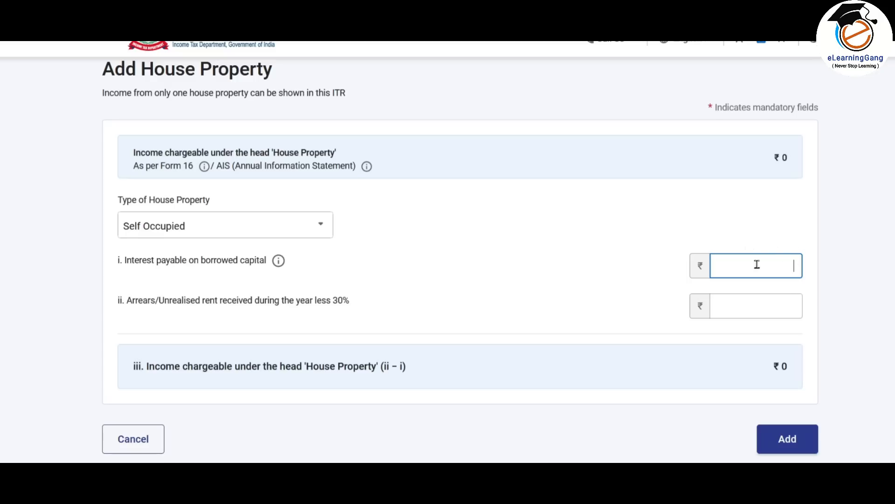
{"action": "type", "text": "200000"}
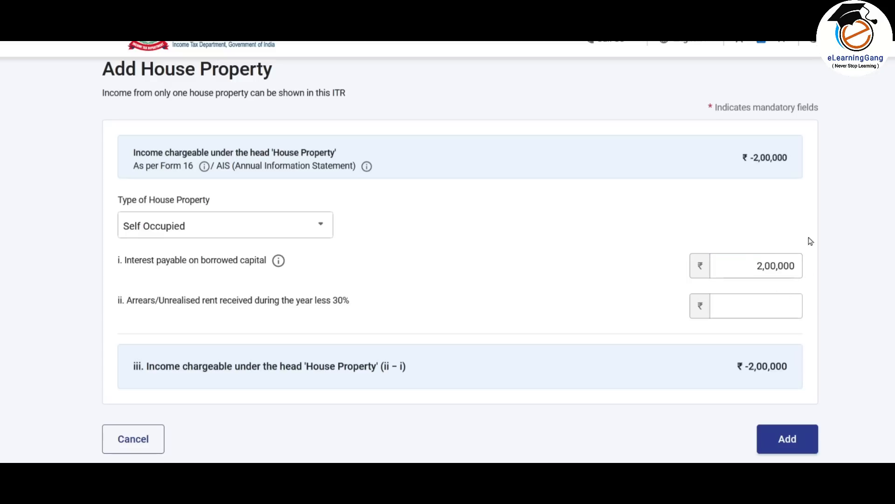
{"action": "left_click", "coordinate": [801, 440]}
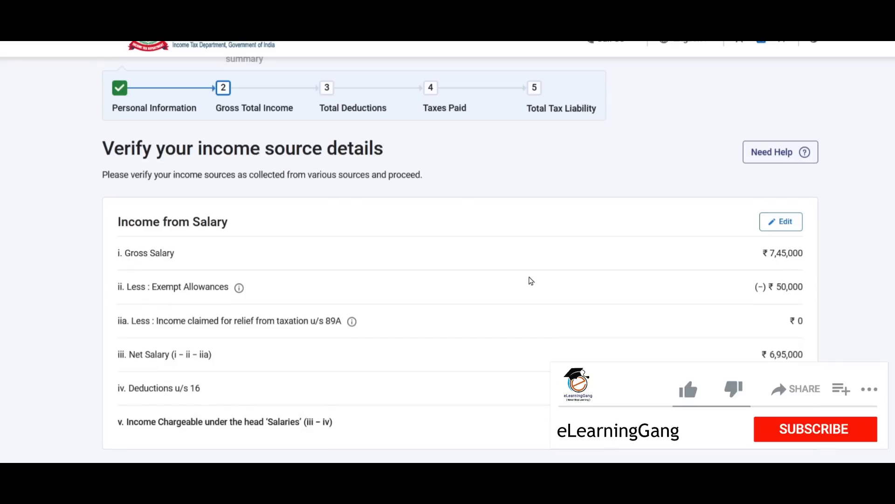
- Start adding other-sources income, answering yes to savings bank interest and deposit interest
{"action": "scroll", "coordinate": [531, 280], "scroll_direction": "down", "scroll_amount": 1}
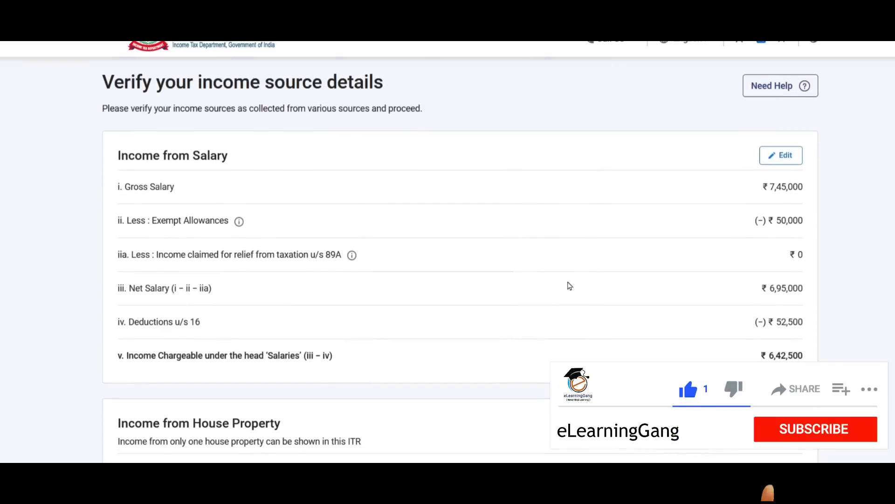
{"action": "scroll", "coordinate": [570, 284], "scroll_direction": "down", "scroll_amount": 3}
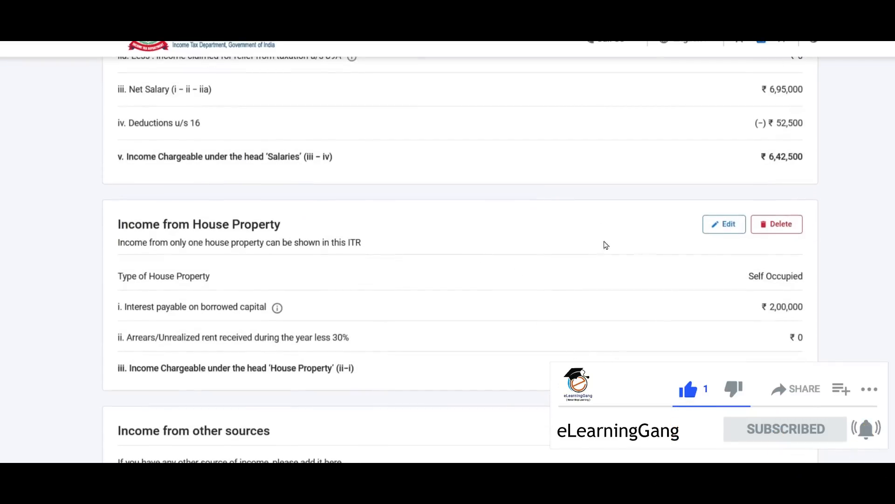
{"action": "scroll", "coordinate": [625, 290], "scroll_direction": "down", "scroll_amount": 4}
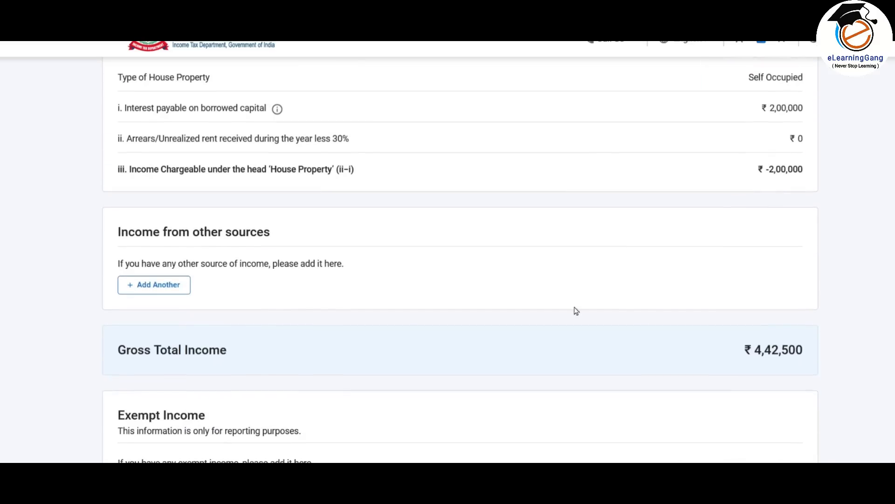
{"action": "left_click", "coordinate": [161, 284]}
{"action": "scroll", "coordinate": [274, 238], "scroll_direction": "down", "scroll_amount": 2}
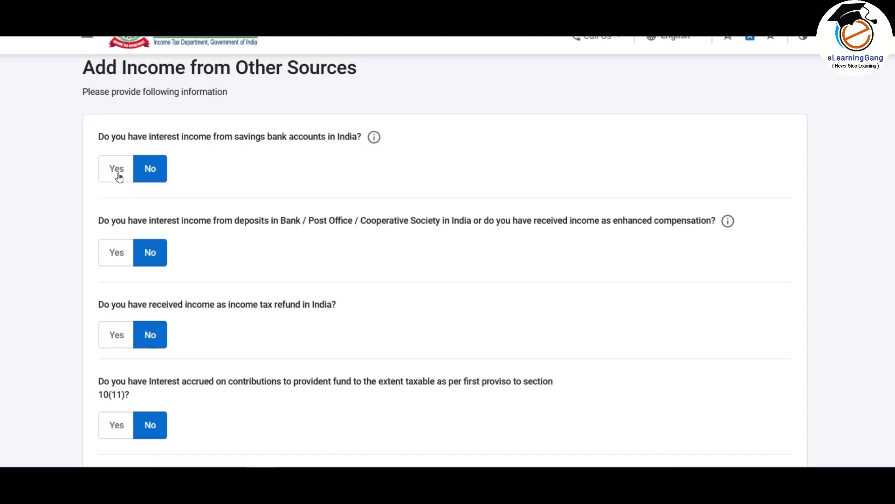
{"action": "left_click", "coordinate": [119, 176]}
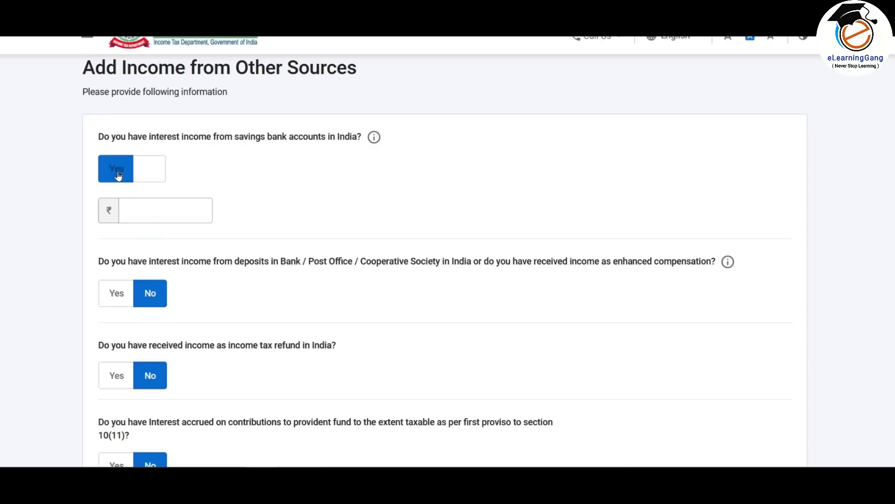
{"action": "left_click", "coordinate": [136, 209]}
{"action": "scroll", "coordinate": [258, 221], "scroll_direction": "down", "scroll_amount": 1}
{"action": "left_click", "coordinate": [116, 231]}
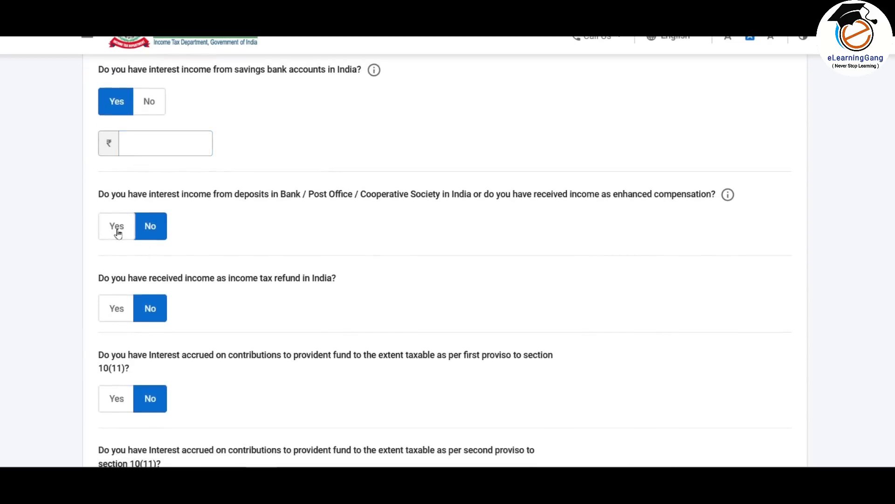
- Skip the remaining other-sources questions and confirm with Yes
{"action": "scroll", "coordinate": [224, 229], "scroll_direction": "down", "scroll_amount": 1}
{"action": "scroll", "coordinate": [279, 178], "scroll_direction": "down", "scroll_amount": 9}
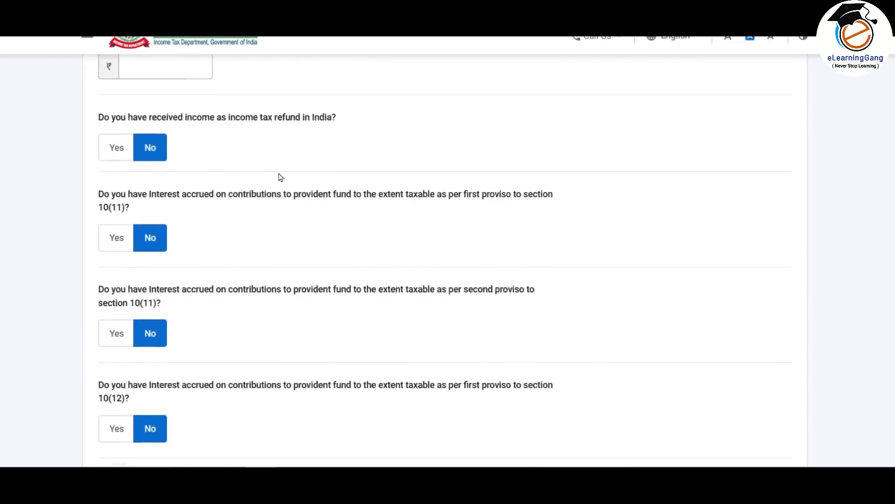
{"action": "scroll", "coordinate": [280, 177], "scroll_direction": "down", "scroll_amount": 3}
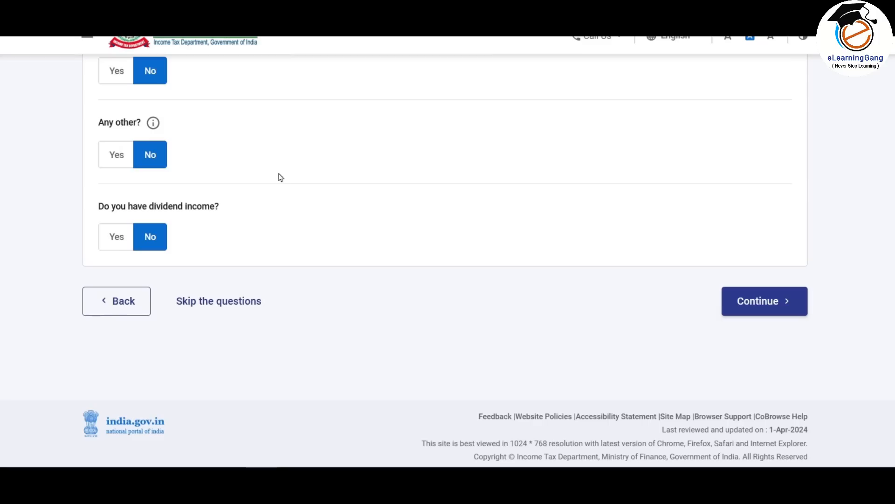
{"action": "left_click", "coordinate": [238, 304]}
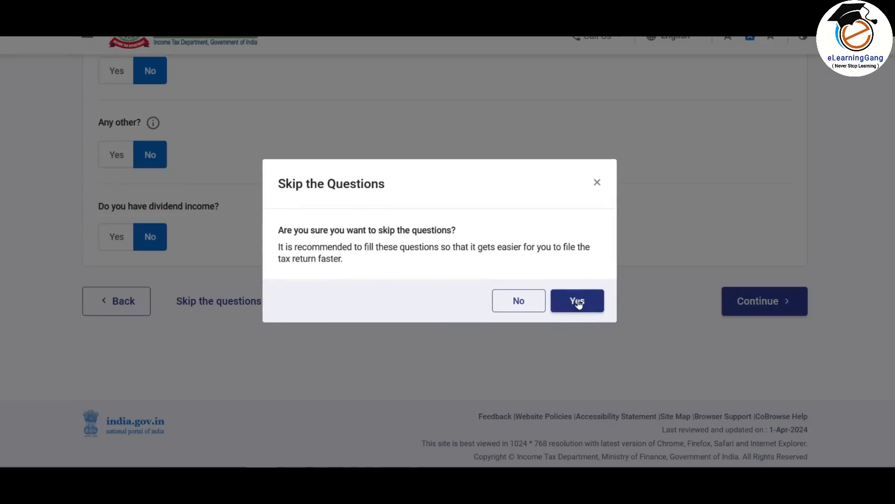
{"action": "left_click", "coordinate": [577, 302]}
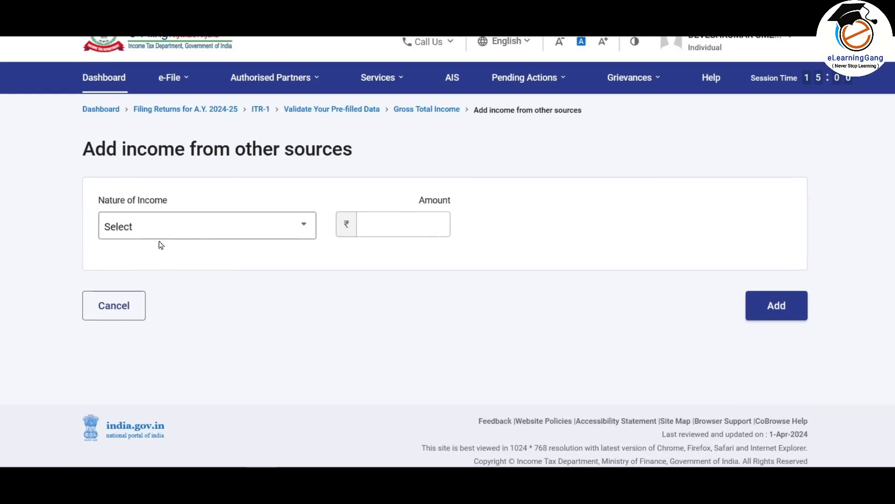
- Enter 1000 as the amount and set Nature of Income to Dividend Income
{"action": "left_click", "coordinate": [273, 235]}
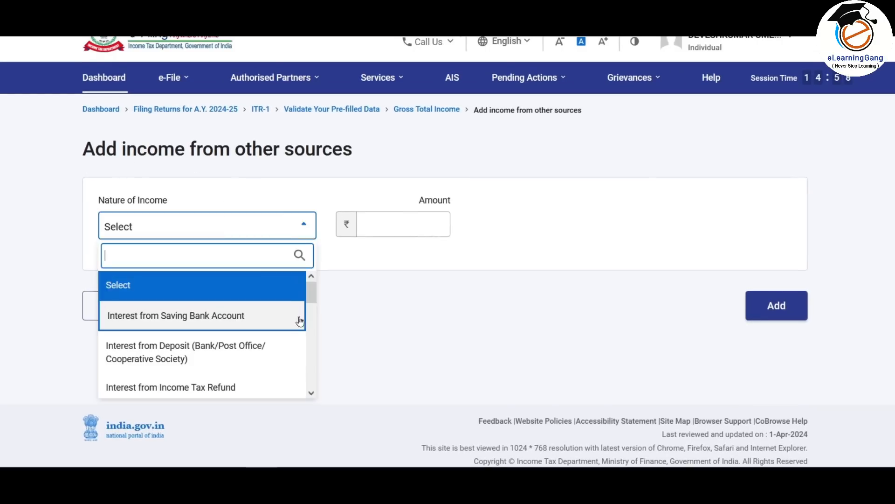
{"action": "mouse_move", "coordinate": [311, 292]}
{"action": "left_mouse_down"}
{"action": "mouse_move", "coordinate": [324, 318]}
{"action": "mouse_move", "coordinate": [313, 365]}
{"action": "mouse_move", "coordinate": [315, 281]}
{"action": "left_mouse_up"}
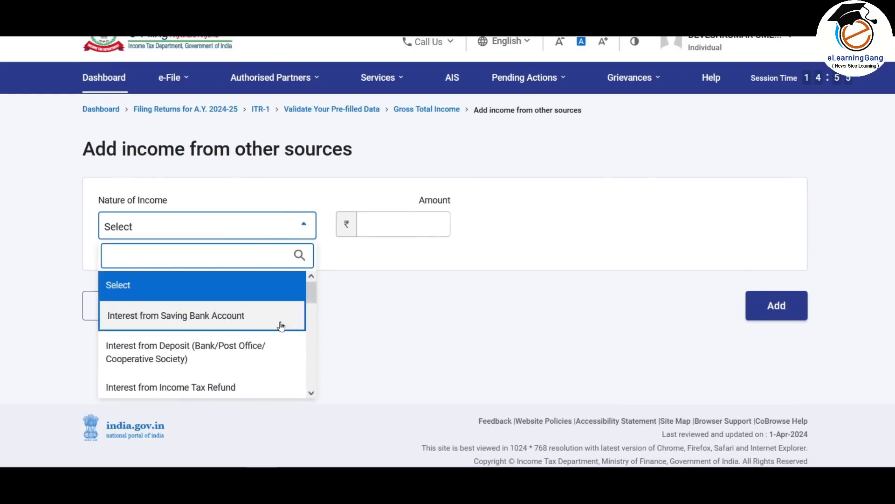
{"action": "left_click", "coordinate": [208, 318]}
{"action": "left_click", "coordinate": [412, 222]}
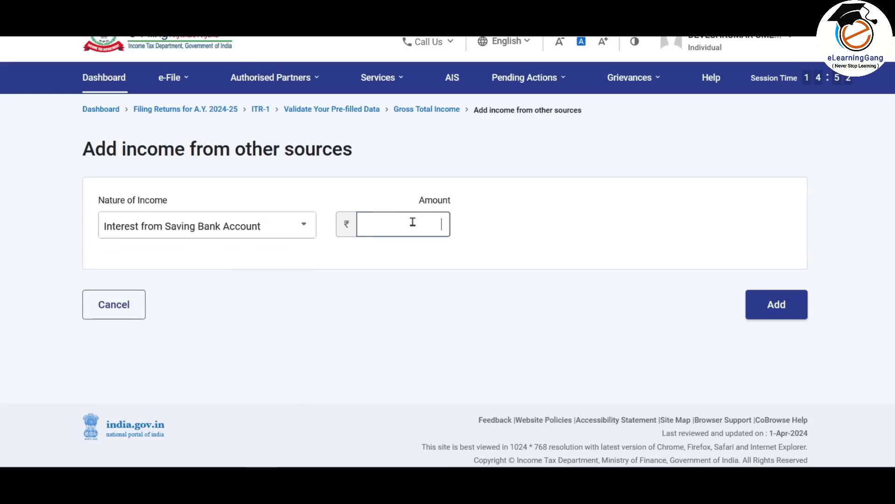
{"action": "type", "text": "1000"}
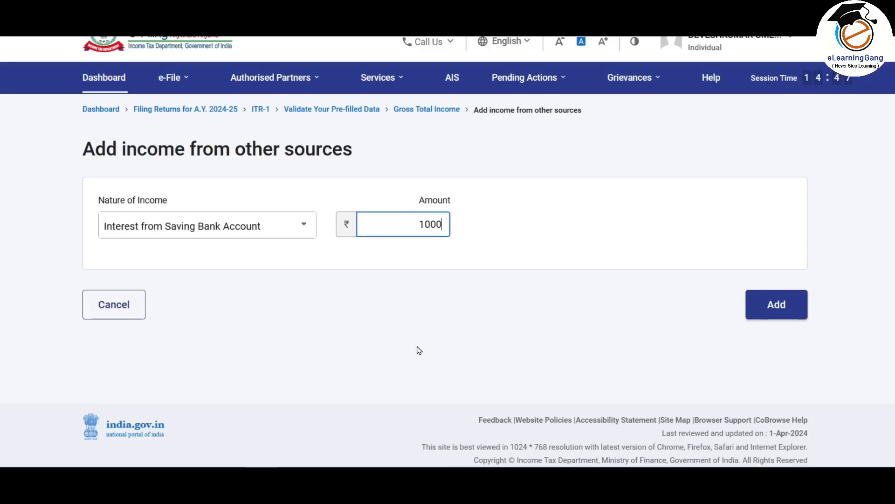
{"action": "left_click", "coordinate": [855, 151]}
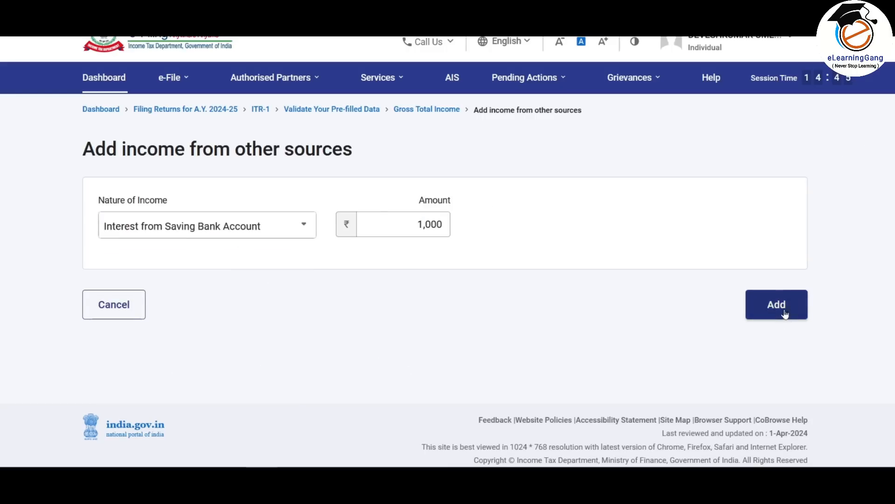
{"action": "left_click", "coordinate": [304, 226]}
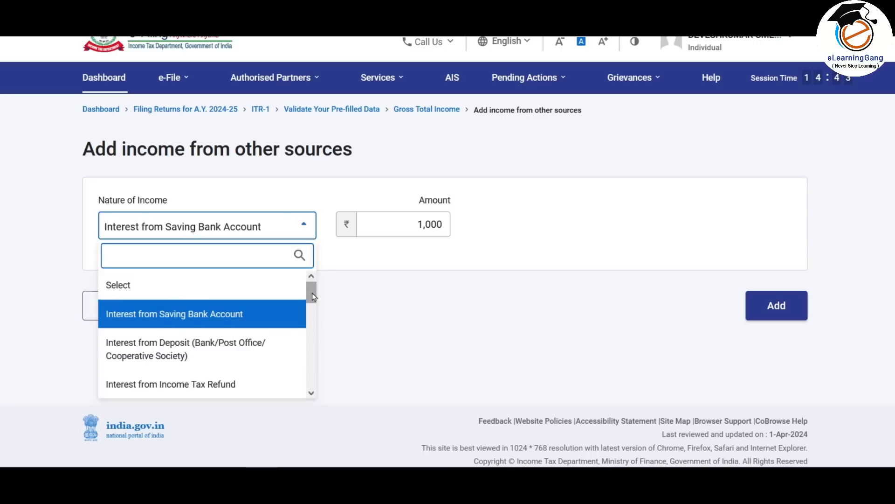
{"action": "scroll", "coordinate": [312, 296], "scroll_direction": "down", "scroll_amount": 5}
{"action": "scroll", "coordinate": [201, 330], "scroll_direction": "up", "scroll_amount": 3}
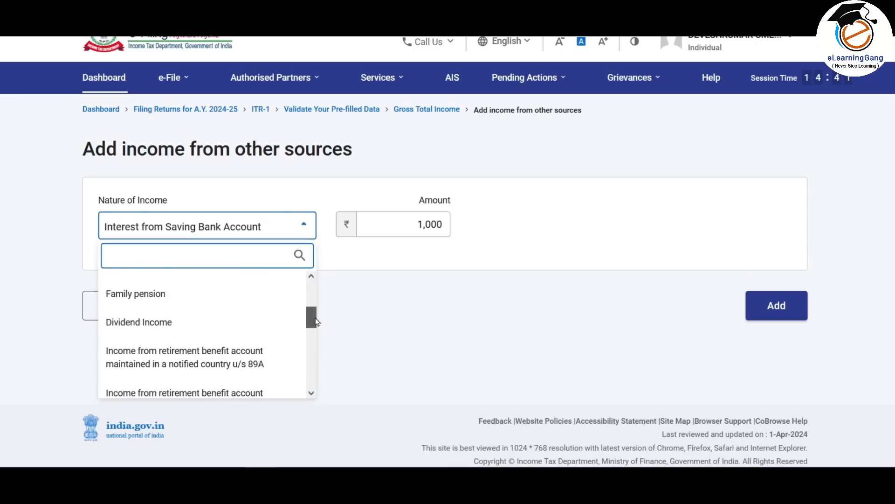
{"action": "left_click", "coordinate": [201, 330]}
{"action": "scroll", "coordinate": [627, 226], "scroll_direction": "down", "scroll_amount": 2}
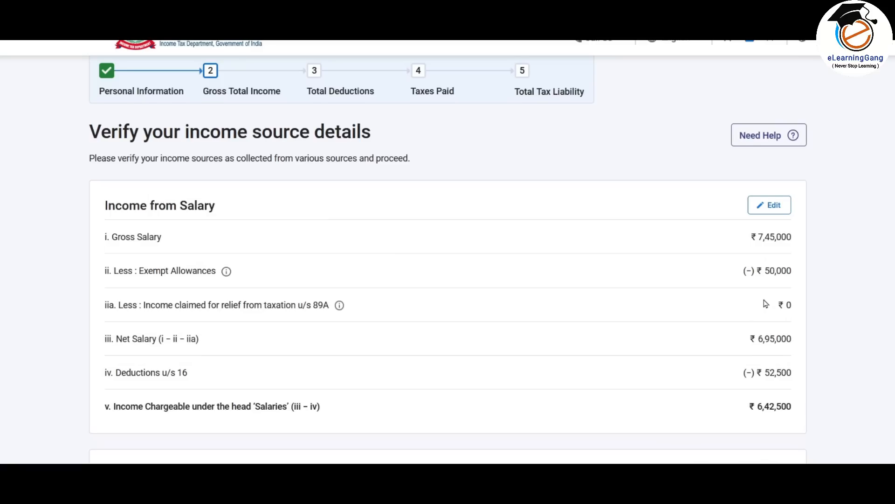
{"action": "scroll", "coordinate": [765, 304], "scroll_direction": "down", "scroll_amount": 10}
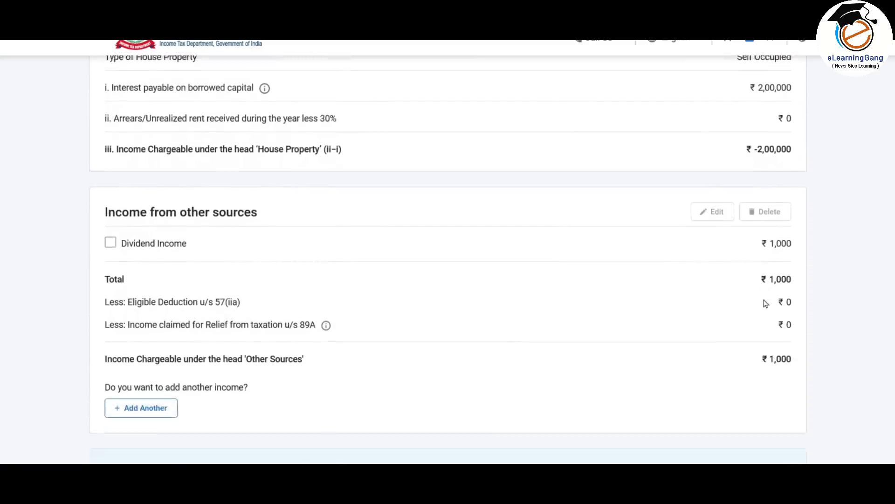
{"action": "scroll", "coordinate": [765, 304], "scroll_direction": "down", "scroll_amount": 1}
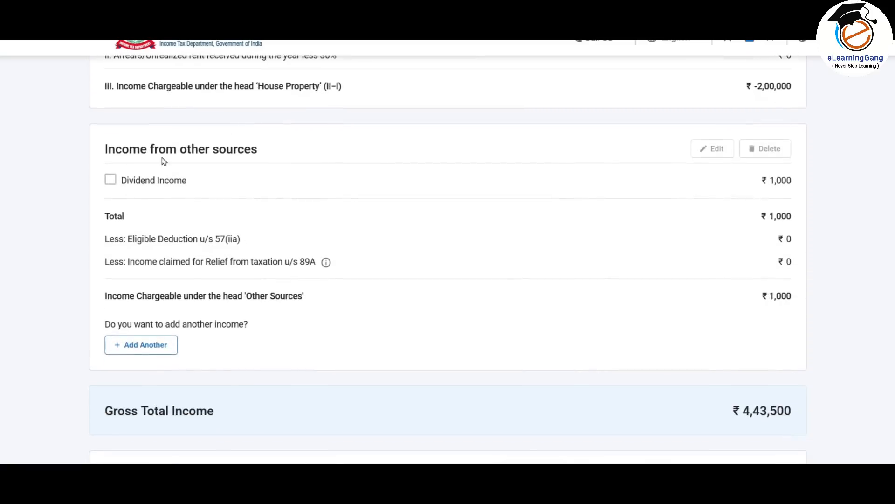
{"action": "left_click", "coordinate": [161, 347]}
{"action": "left_click", "coordinate": [262, 226]}
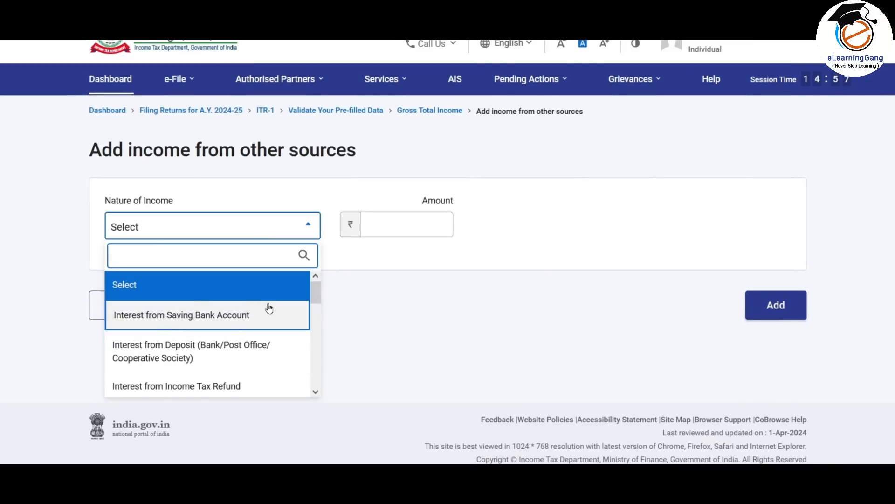
{"action": "left_click", "coordinate": [248, 316]}
{"action": "left_click", "coordinate": [408, 225]}
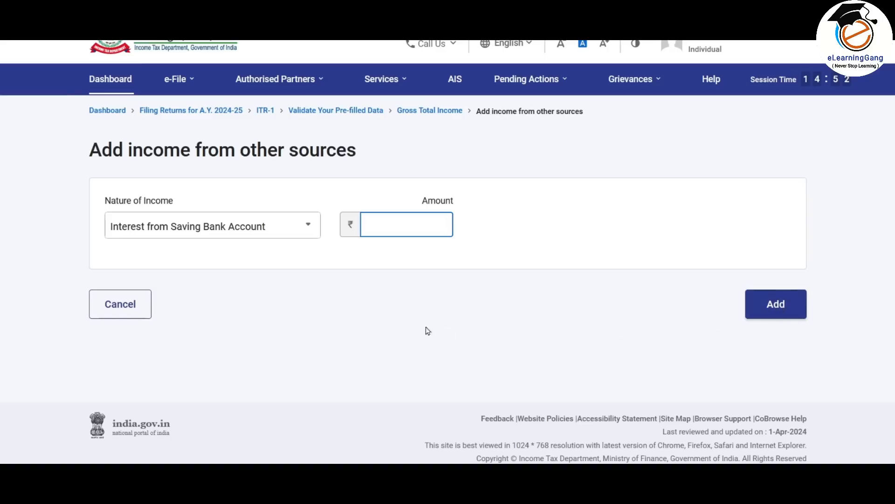
{"action": "left_click", "coordinate": [129, 309]}
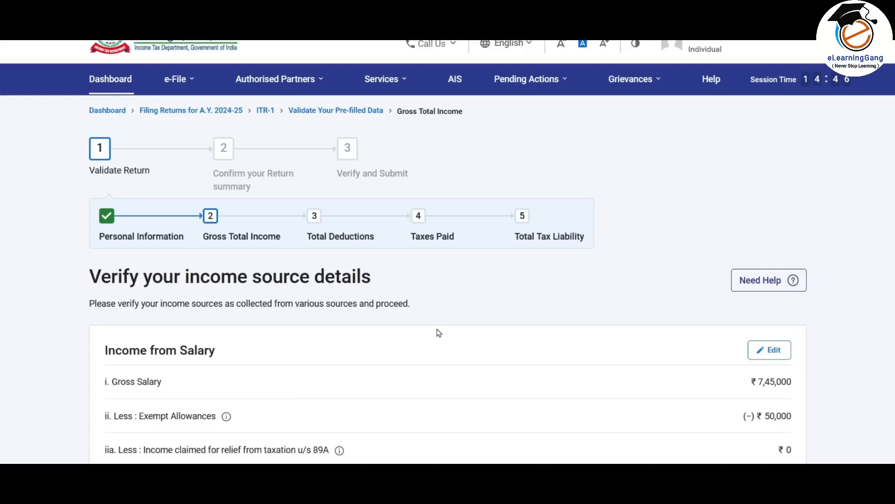
{"action": "scroll", "coordinate": [438, 333], "scroll_direction": "down", "scroll_amount": 3}
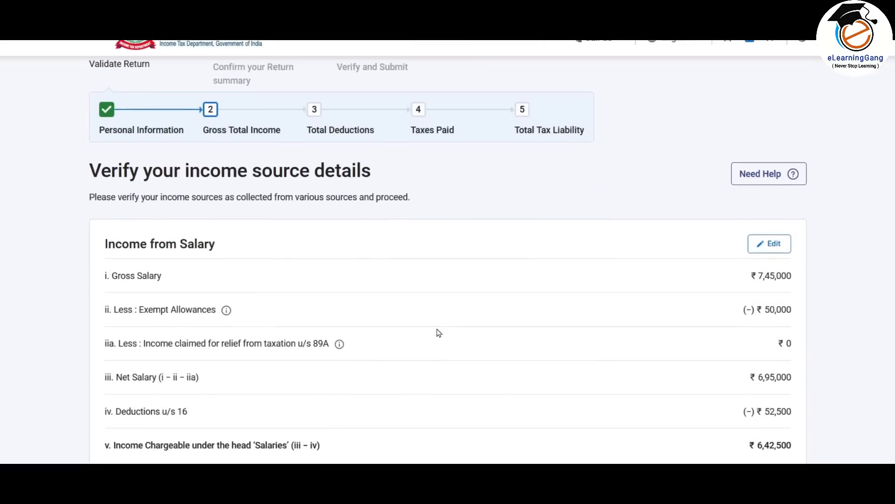
{"action": "scroll", "coordinate": [439, 332], "scroll_direction": "down", "scroll_amount": 3}
{"action": "scroll", "coordinate": [454, 136], "scroll_direction": "down", "scroll_amount": 6}
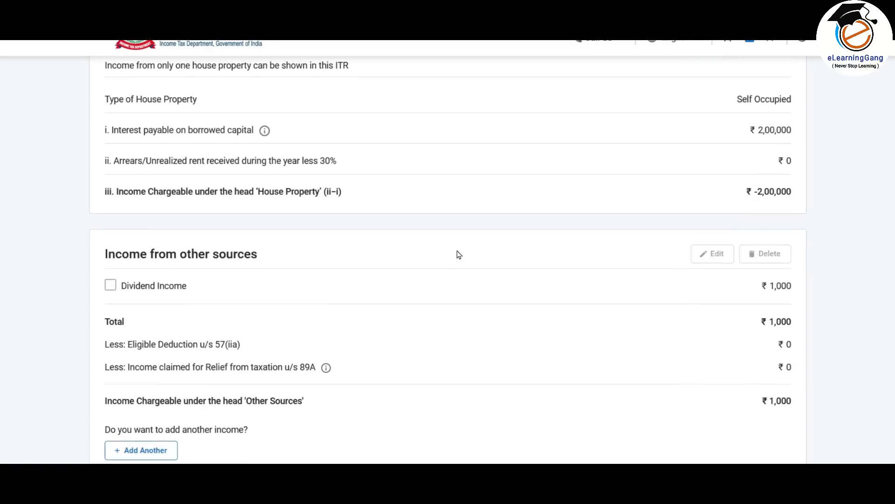
{"action": "scroll", "coordinate": [536, 270], "scroll_direction": "down", "scroll_amount": 6}
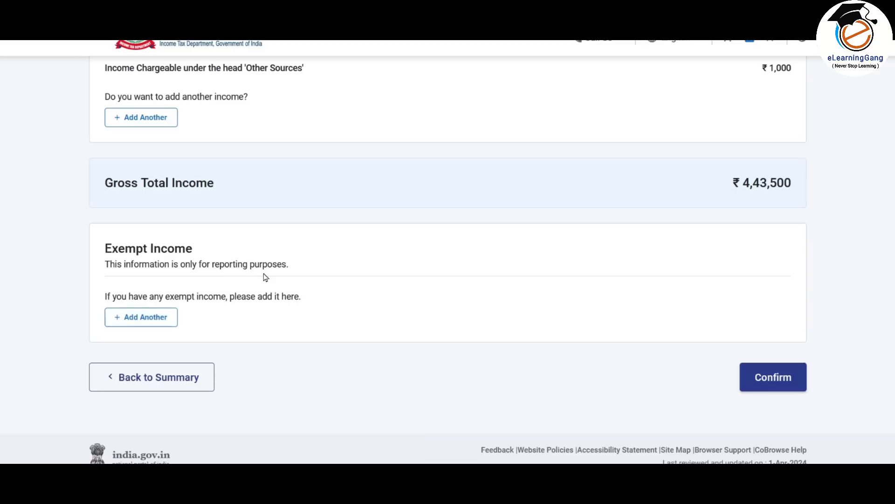
- Add a Sec 10(10D) life insurance exempt income entry of 500000
{"action": "left_click", "coordinate": [159, 322]}
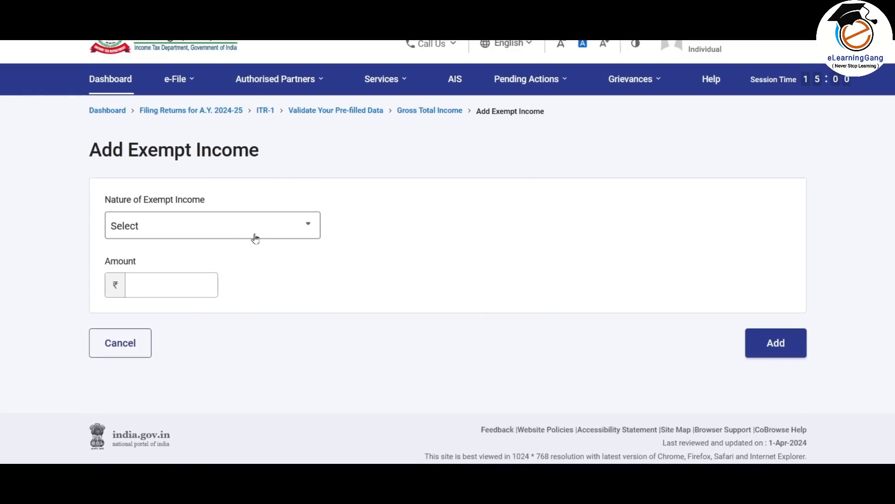
{"action": "left_click", "coordinate": [271, 227]}
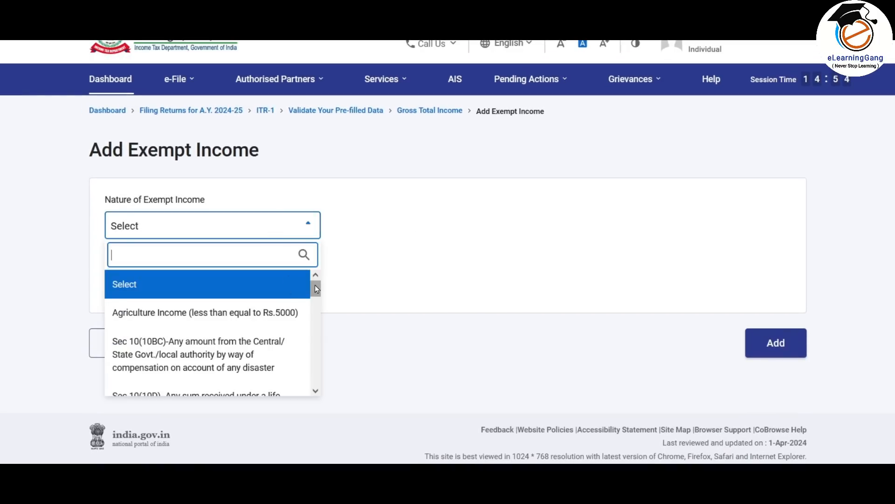
{"action": "left_click_drag", "start_coordinate": [316, 289], "coordinate": [316, 300]}
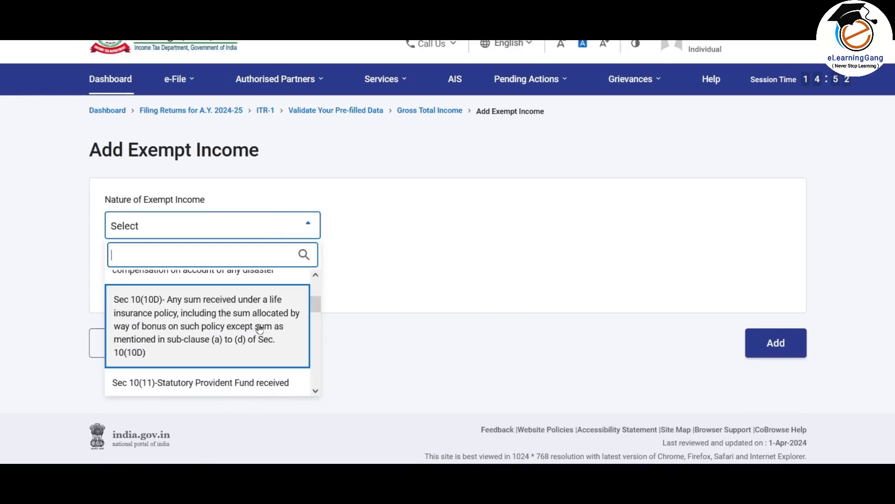
{"action": "left_click", "coordinate": [192, 315]}
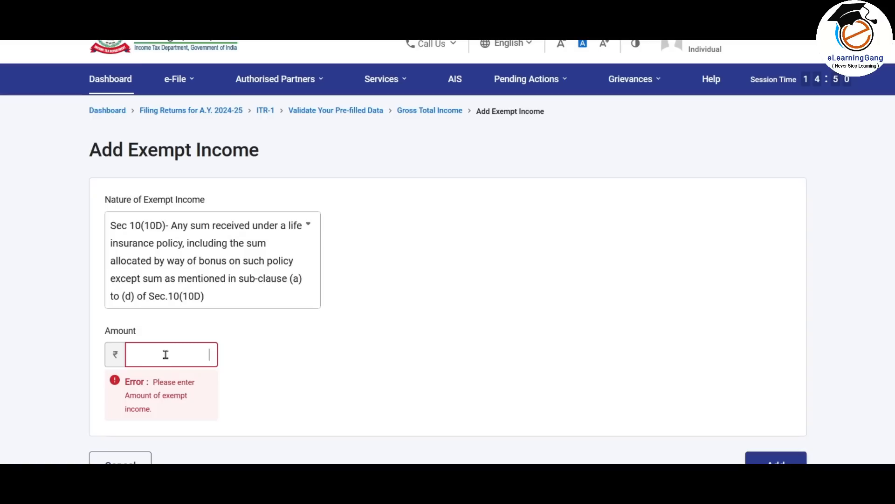
{"action": "left_click", "coordinate": [289, 256]}
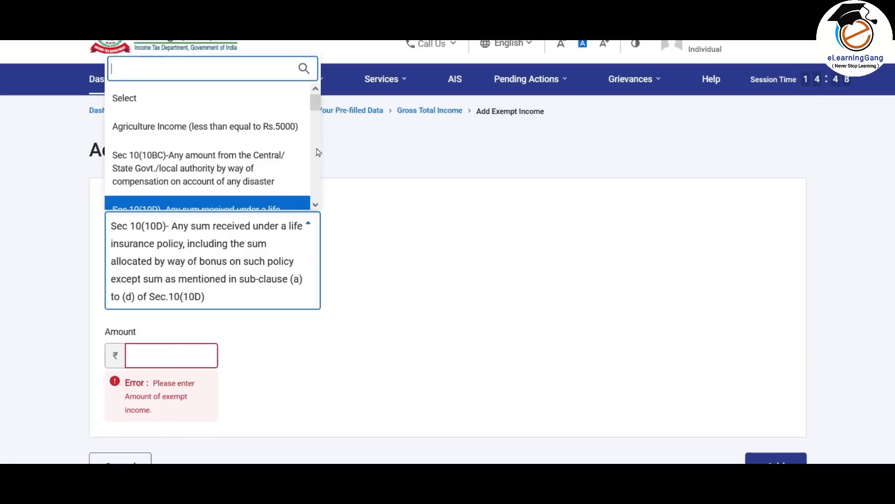
{"action": "left_click_drag", "start_coordinate": [322, 106], "coordinate": [317, 196]}
{"action": "left_click", "coordinate": [362, 261]}
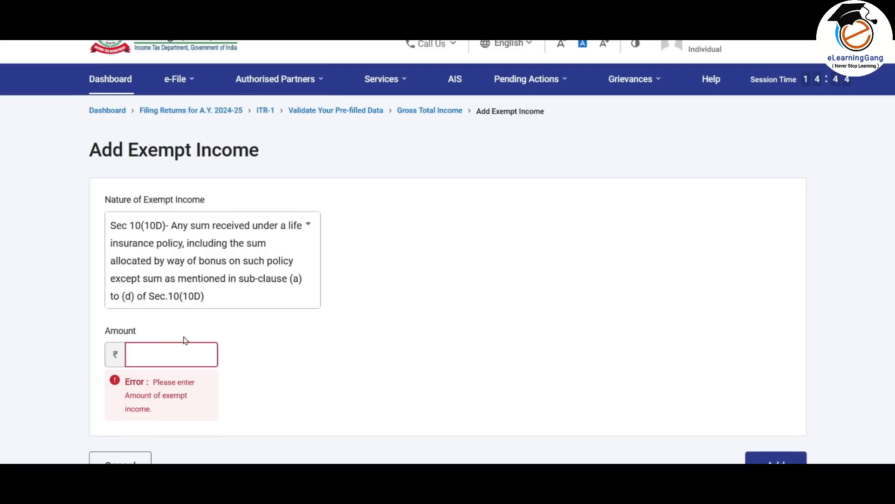
{"action": "type", "text": "500000"}
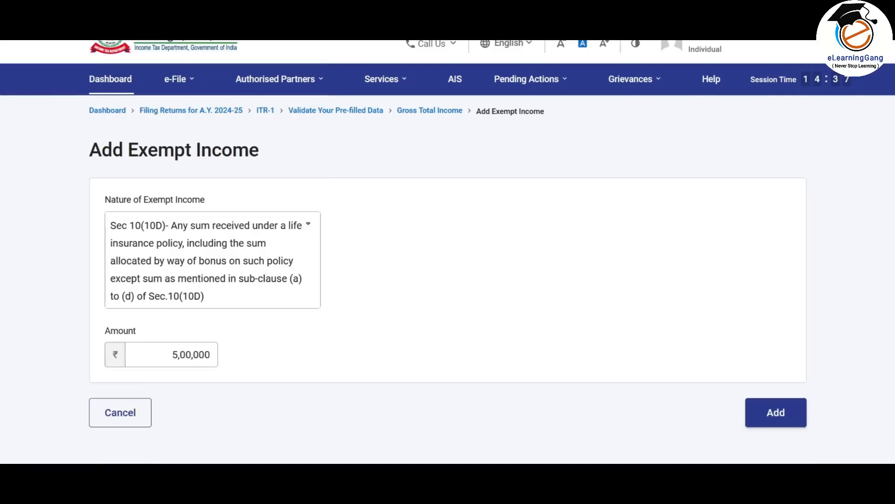
{"action": "left_click", "coordinate": [795, 416]}
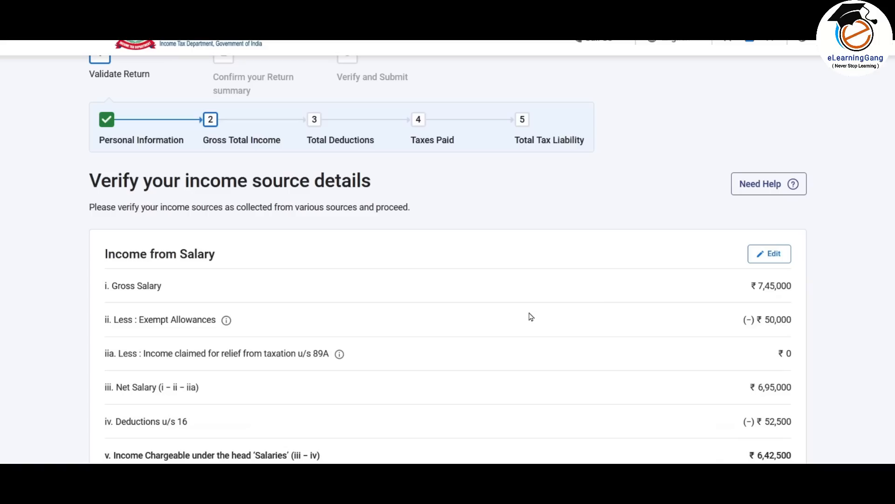
- Confirm the Gross Total Income of ₹4,43,500
{"action": "scroll", "coordinate": [531, 316], "scroll_direction": "down", "scroll_amount": 10}
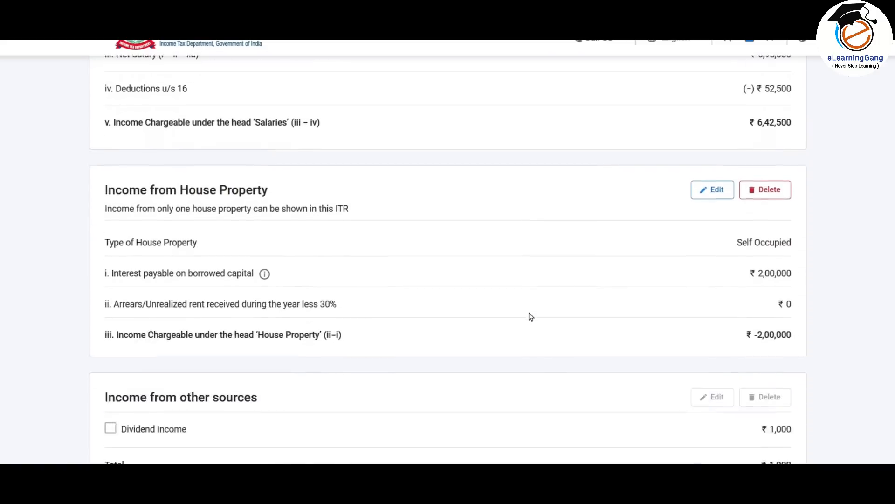
{"action": "scroll", "coordinate": [531, 317], "scroll_direction": "down", "scroll_amount": 5}
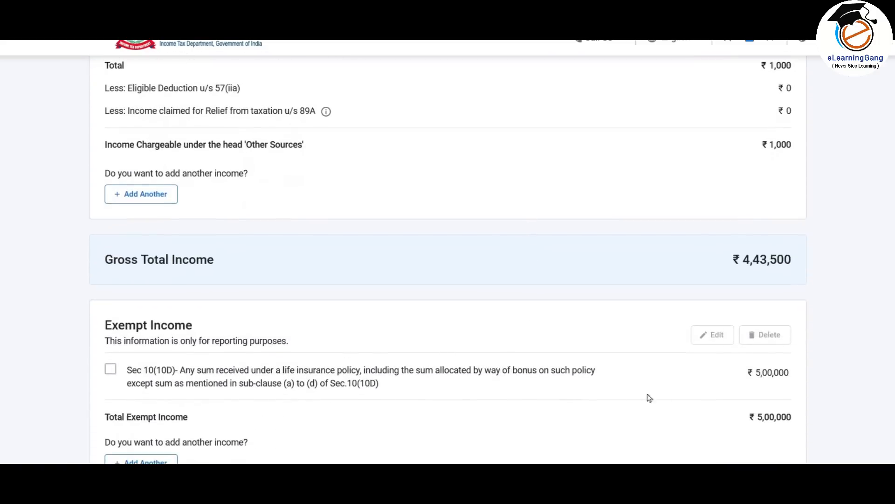
{"action": "scroll", "coordinate": [680, 358], "scroll_direction": "up", "scroll_amount": 7}
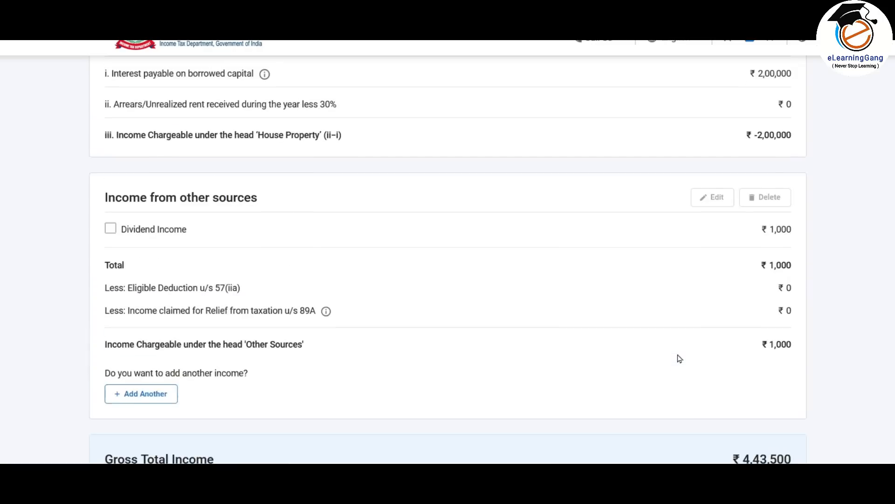
{"action": "scroll", "coordinate": [681, 357], "scroll_direction": "down", "scroll_amount": 9}
{"action": "scroll", "coordinate": [684, 353], "scroll_direction": "down", "scroll_amount": 2}
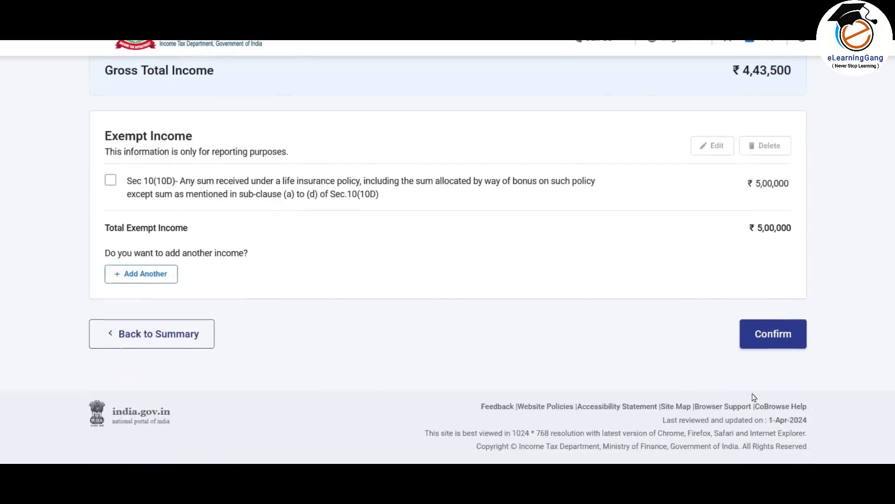
{"action": "left_click", "coordinate": [775, 336]}
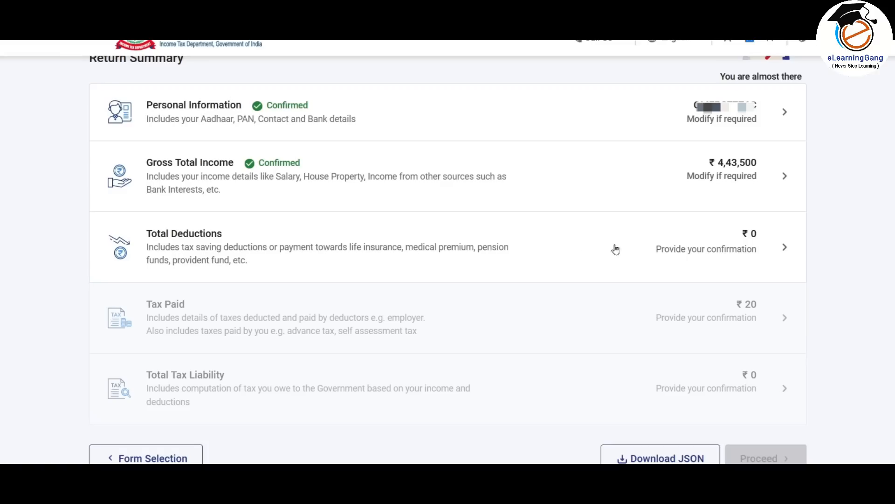
- From Total Deductions, skip the deduction eligibility questions and confirm with Yes
{"action": "left_click", "coordinate": [657, 246]}
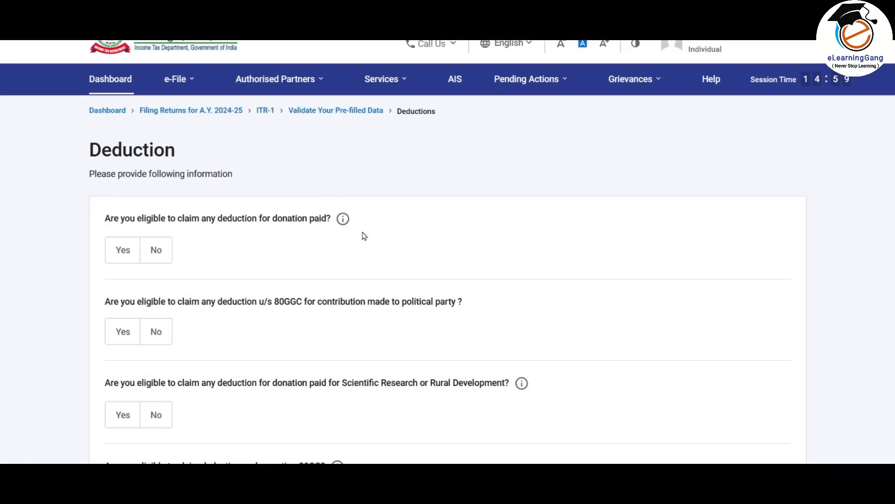
{"action": "scroll", "coordinate": [365, 236], "scroll_direction": "down", "scroll_amount": 7}
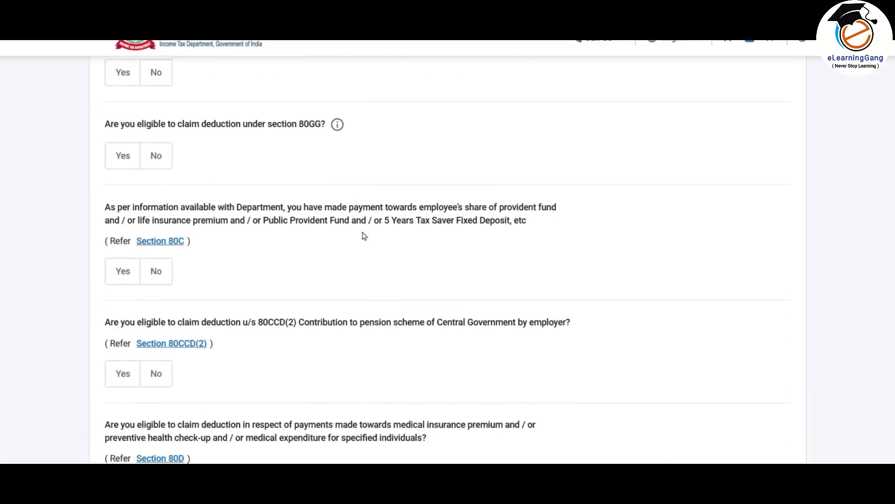
{"action": "scroll", "coordinate": [365, 235], "scroll_direction": "down", "scroll_amount": 2}
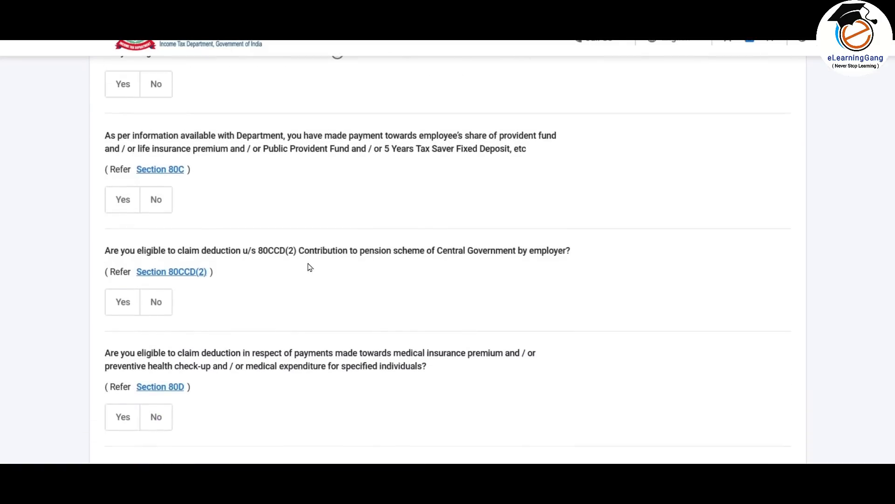
{"action": "scroll", "coordinate": [308, 265], "scroll_direction": "up", "scroll_amount": 3}
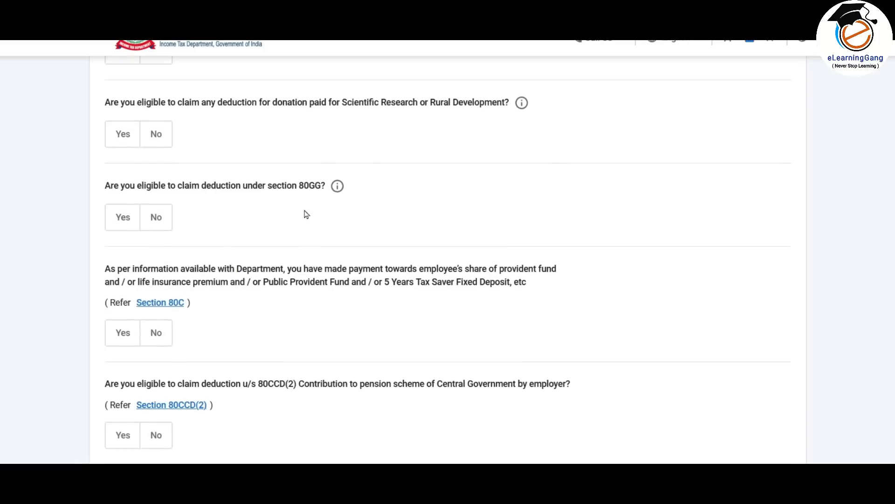
{"action": "scroll", "coordinate": [307, 214], "scroll_direction": "down", "scroll_amount": 16}
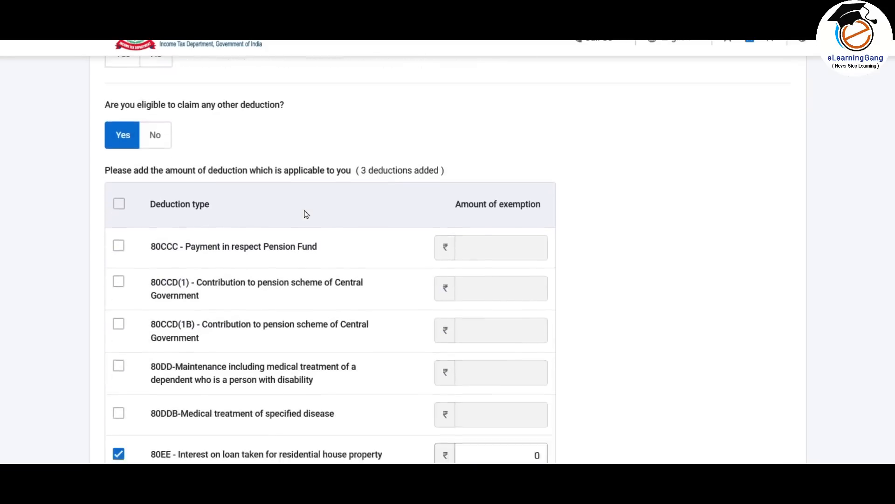
{"action": "scroll", "coordinate": [306, 214], "scroll_direction": "down", "scroll_amount": 6}
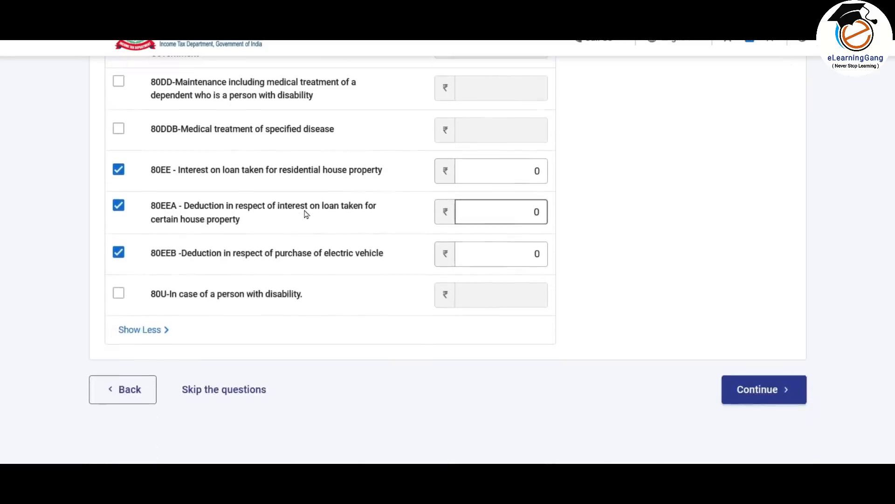
{"action": "scroll", "coordinate": [326, 210], "scroll_direction": "down", "scroll_amount": 1}
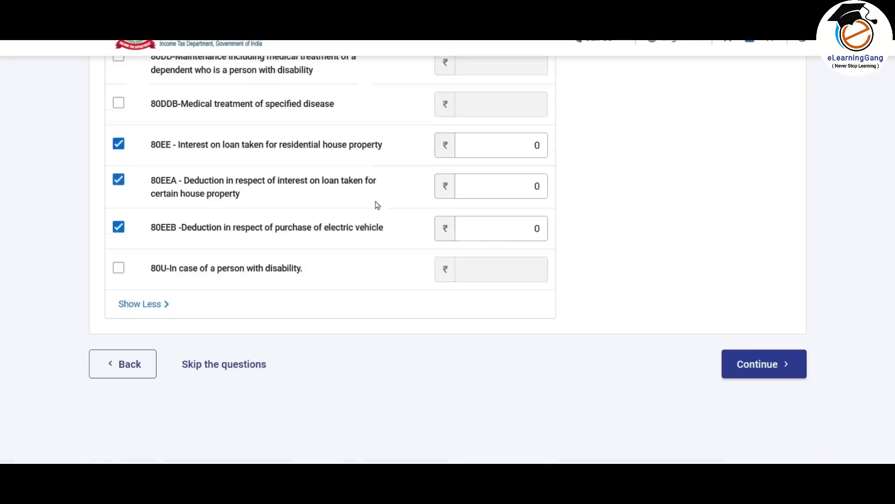
{"action": "left_click", "coordinate": [236, 370]}
{"action": "left_click", "coordinate": [584, 298]}
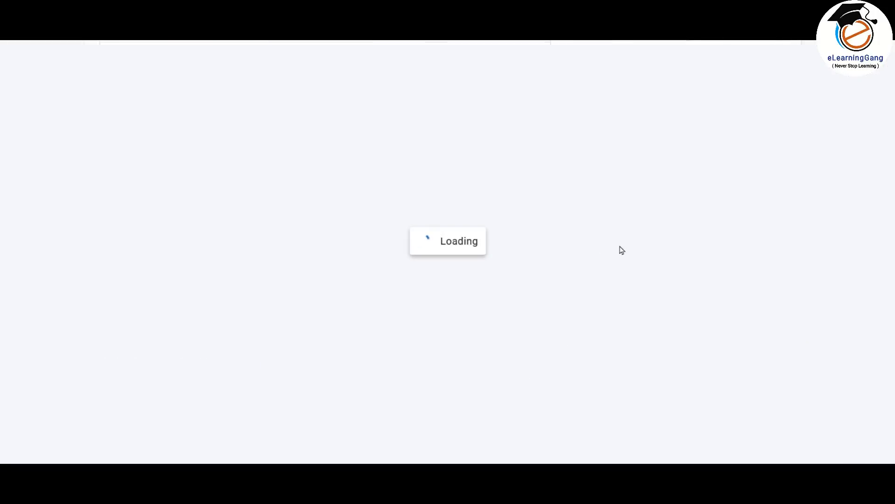
{"action": "scroll", "coordinate": [466, 220], "scroll_direction": "down", "scroll_amount": 3}
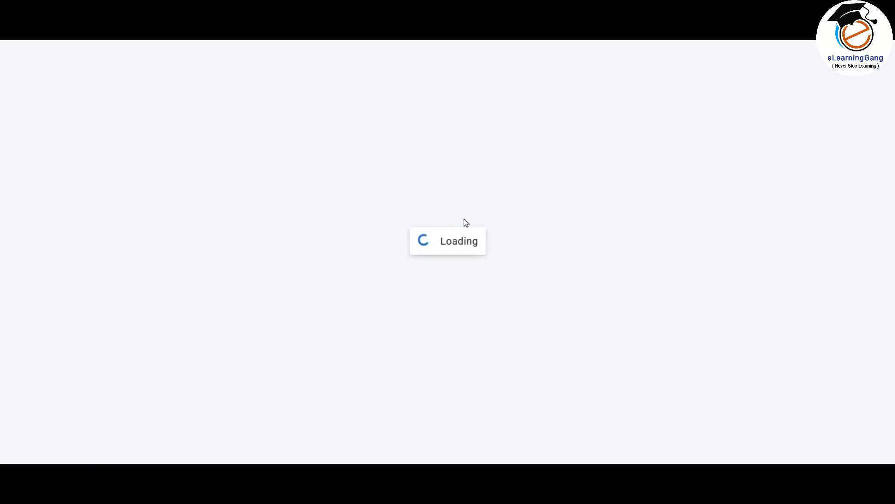
- Start an 80D claim: no senior citizen in self/family, 25000 health insurance premium
{"action": "scroll", "coordinate": [466, 223], "scroll_direction": "down", "scroll_amount": 2}
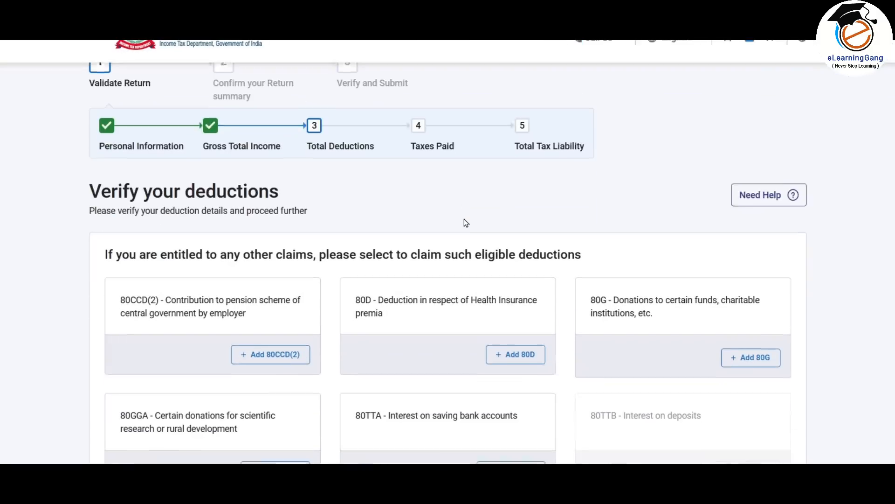
{"action": "scroll", "coordinate": [465, 221], "scroll_direction": "down", "scroll_amount": 3}
{"action": "scroll", "coordinate": [386, 181], "scroll_direction": "down", "scroll_amount": 2}
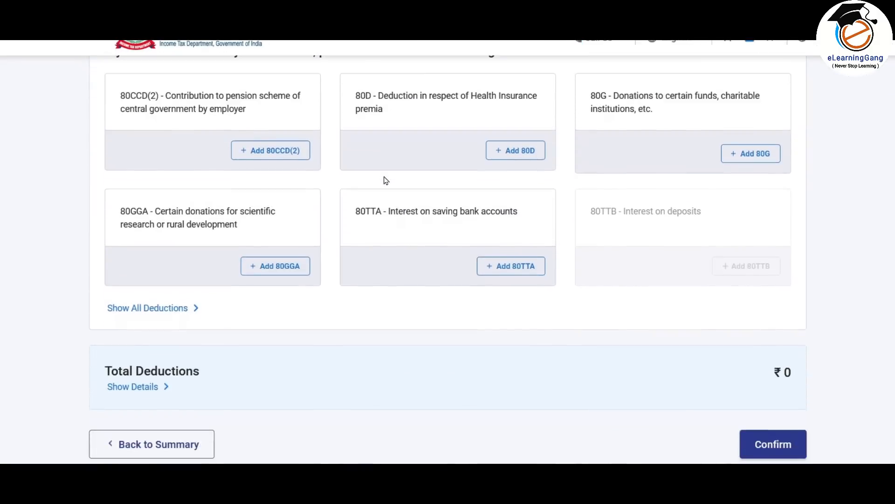
{"action": "scroll", "coordinate": [386, 181], "scroll_direction": "up", "scroll_amount": 1}
{"action": "scroll", "coordinate": [386, 181], "scroll_direction": "up", "scroll_amount": 1}
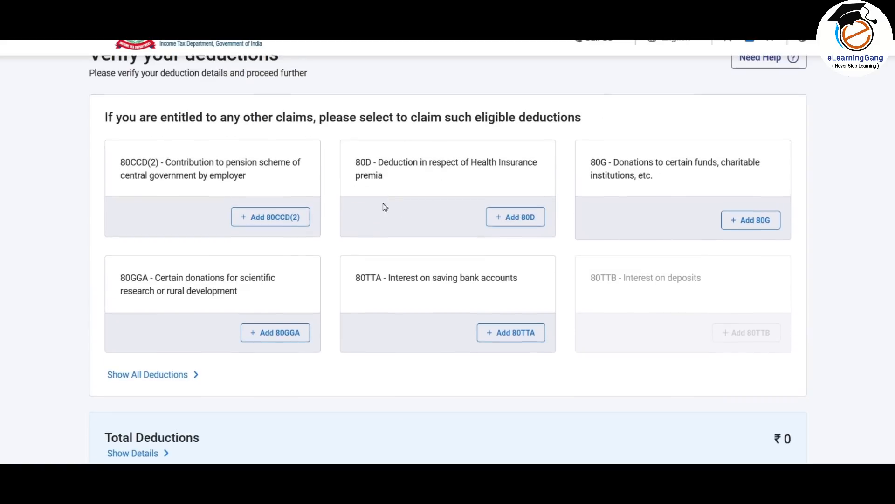
{"action": "left_click", "coordinate": [520, 217]}
{"action": "scroll", "coordinate": [340, 301], "scroll_direction": "down", "scroll_amount": 2}
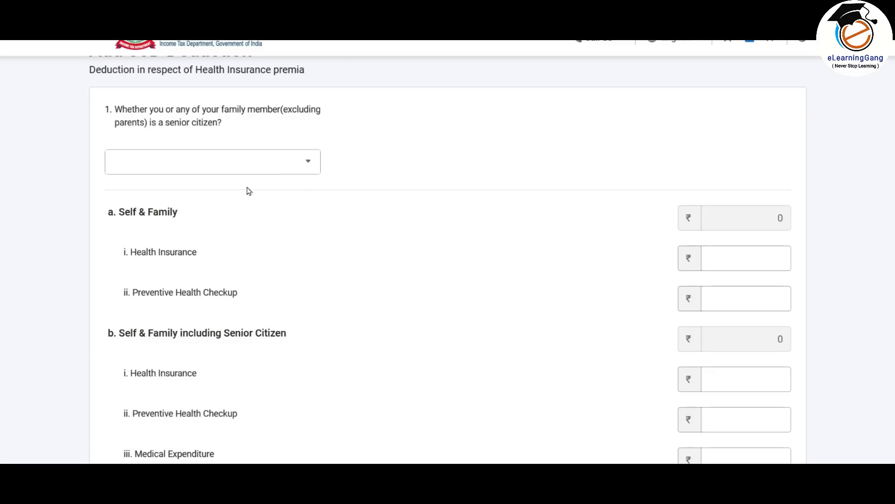
{"action": "left_click", "coordinate": [291, 160]}
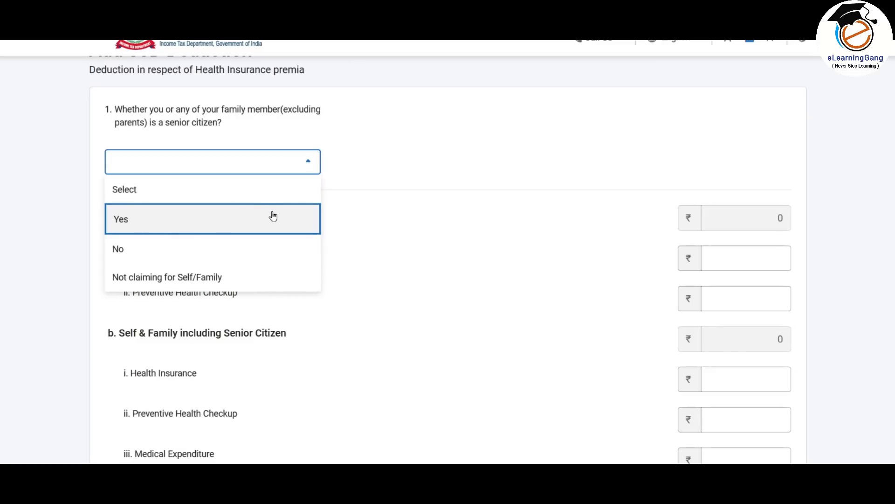
{"action": "left_click", "coordinate": [289, 250]}
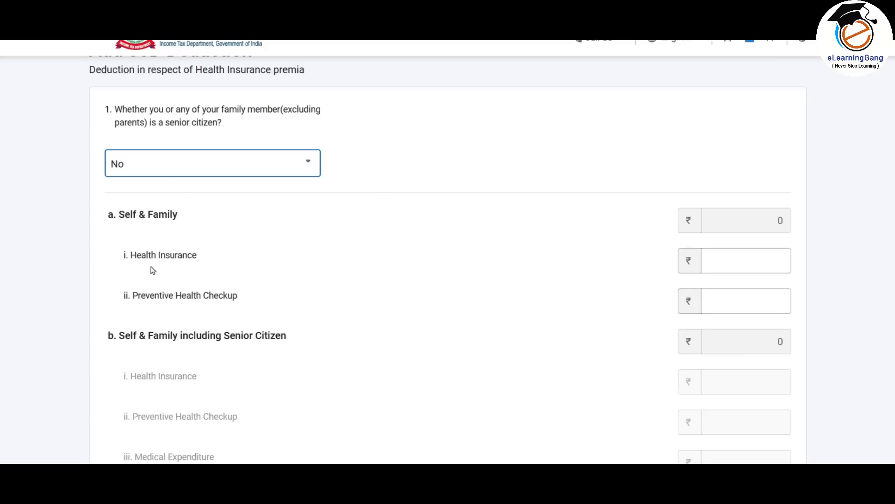
{"action": "left_click", "coordinate": [767, 258]}
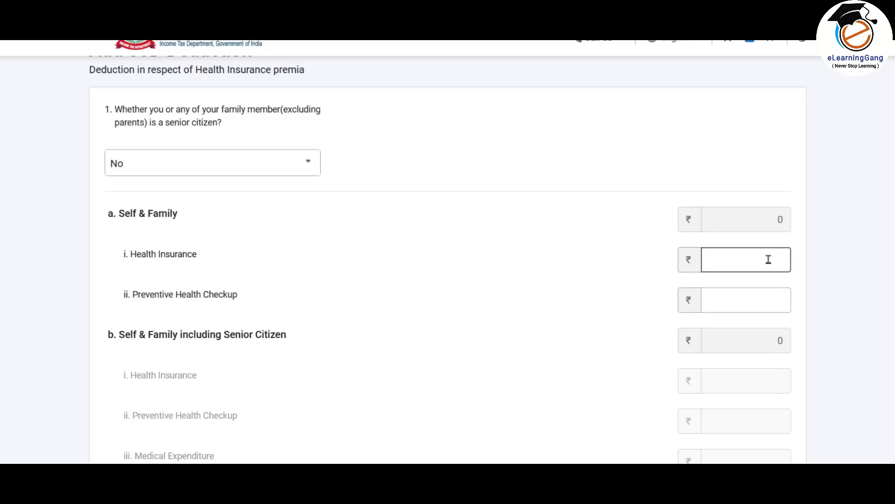
{"action": "type", "text": "25000"}
{"action": "key", "text": "Tab"}
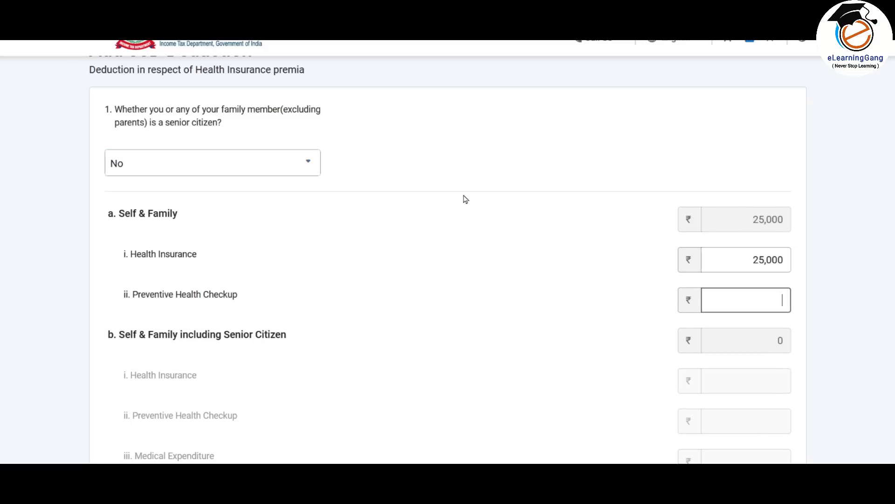
- Mark parents as senior citizens with 50000 medical expenditure and add the 80D deduction
{"action": "scroll", "coordinate": [465, 200], "scroll_direction": "down", "scroll_amount": 7}
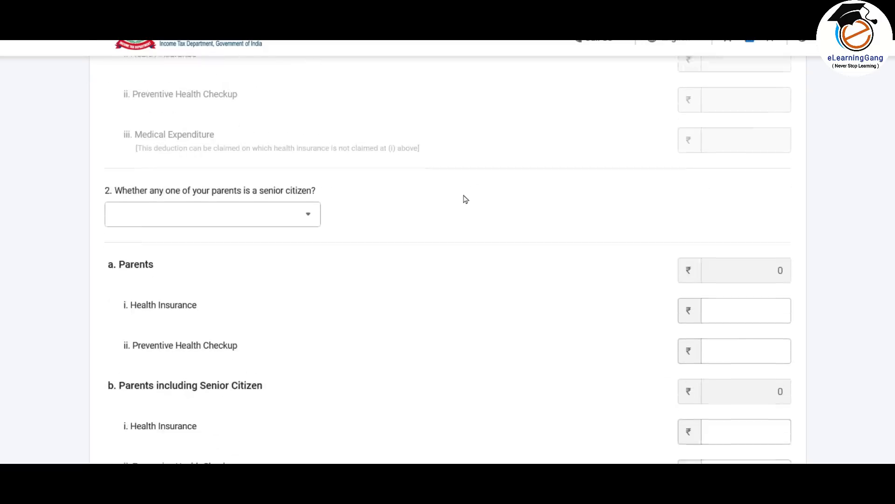
{"action": "scroll", "coordinate": [253, 208], "scroll_direction": "up", "scroll_amount": 1}
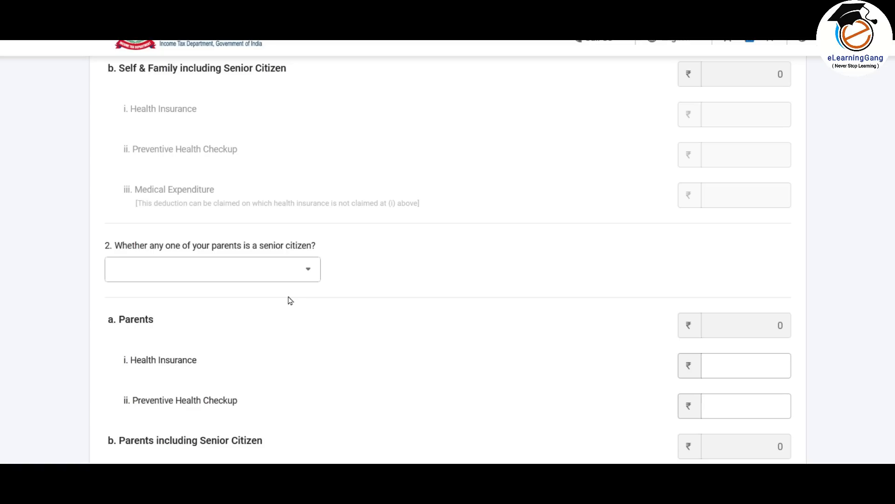
{"action": "left_click", "coordinate": [299, 270]}
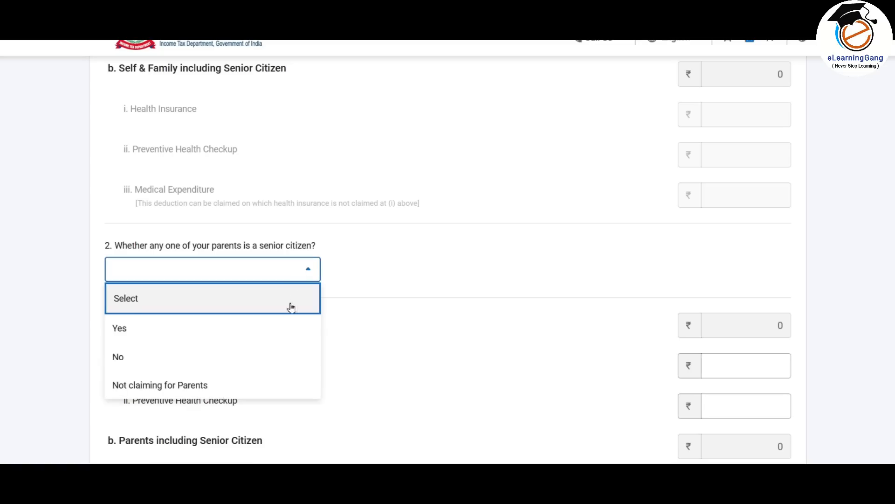
{"action": "left_click", "coordinate": [175, 330]}
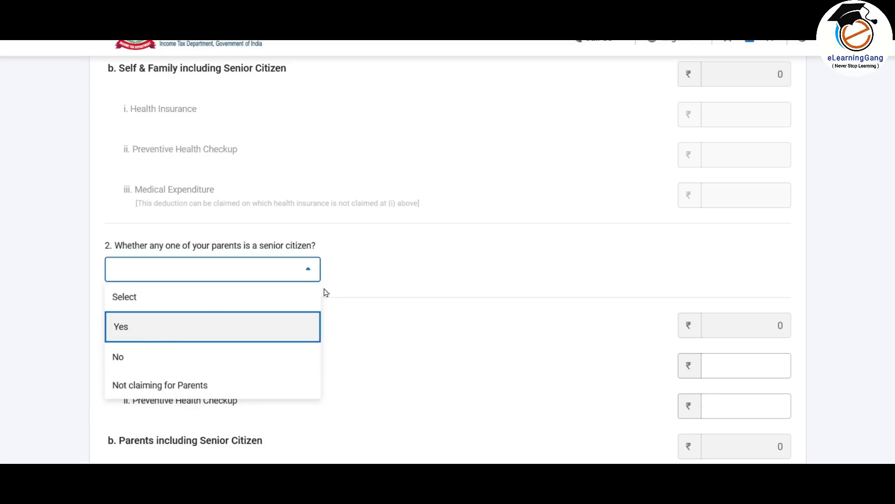
{"action": "scroll", "coordinate": [431, 289], "scroll_direction": "down", "scroll_amount": 4}
{"action": "scroll", "coordinate": [432, 289], "scroll_direction": "down", "scroll_amount": 2}
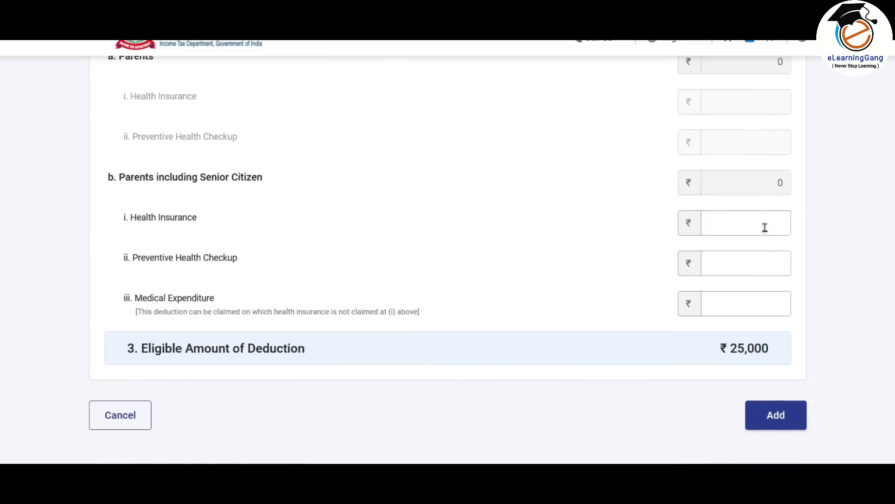
{"action": "left_click", "coordinate": [723, 298]}
{"action": "type", "text": "500000"}
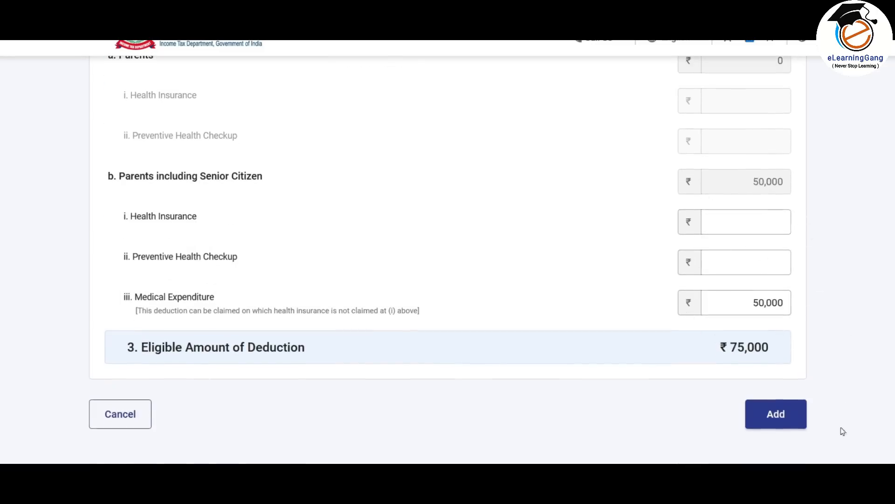
{"action": "left_click", "coordinate": [776, 419]}
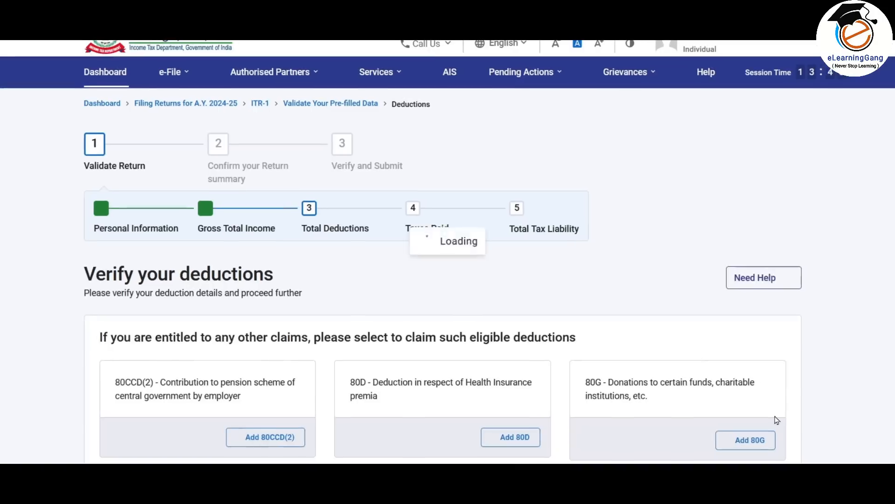
- Show all deductions and select 80C as the next deduction to claim
{"action": "scroll", "coordinate": [635, 255], "scroll_direction": "down", "scroll_amount": 3}
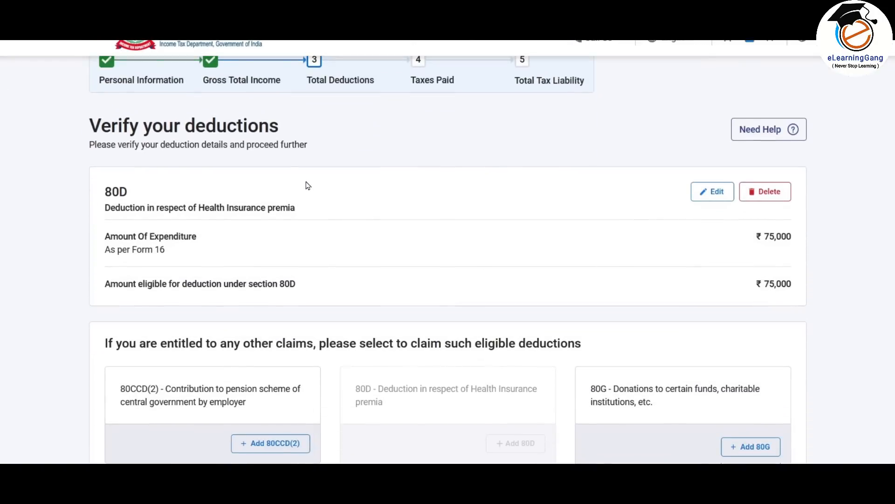
{"action": "scroll", "coordinate": [204, 215], "scroll_direction": "down", "scroll_amount": 2}
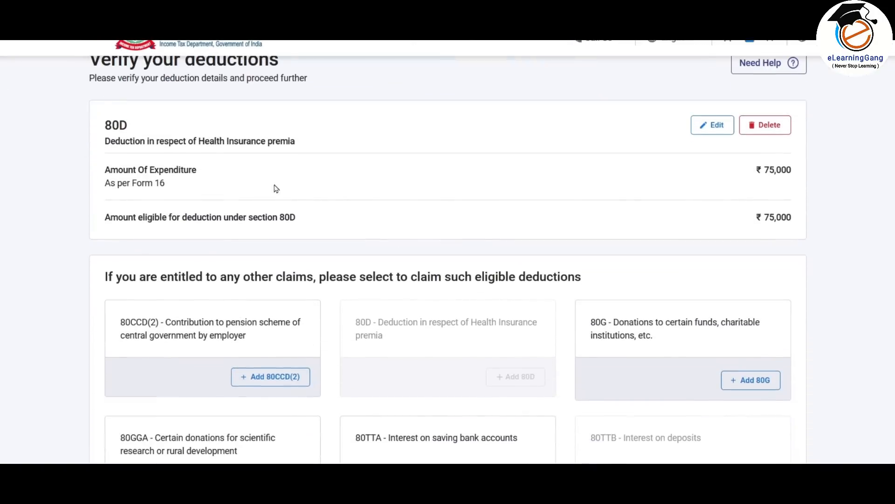
{"action": "scroll", "coordinate": [550, 319], "scroll_direction": "down", "scroll_amount": 3}
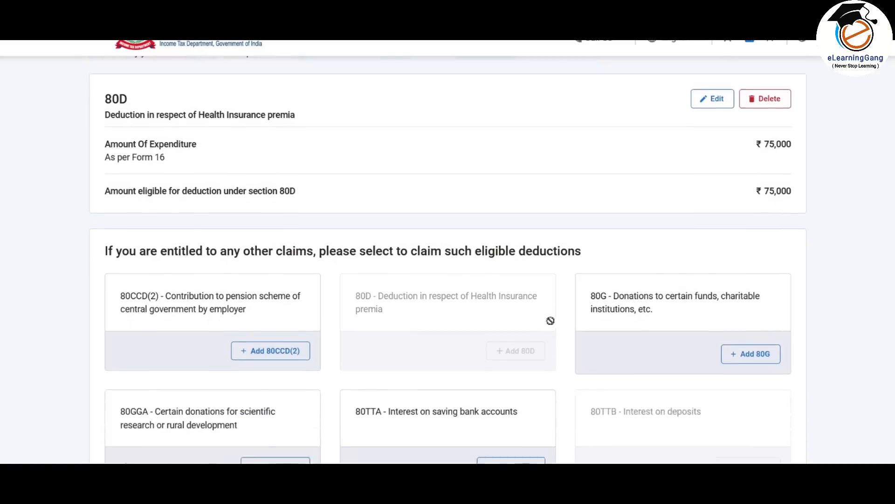
{"action": "scroll", "coordinate": [553, 325], "scroll_direction": "down", "scroll_amount": 2}
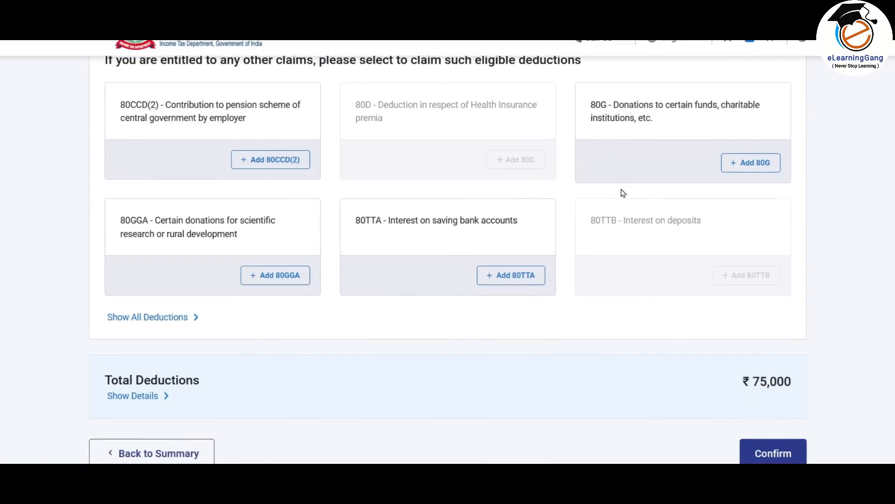
{"action": "left_click", "coordinate": [183, 320]}
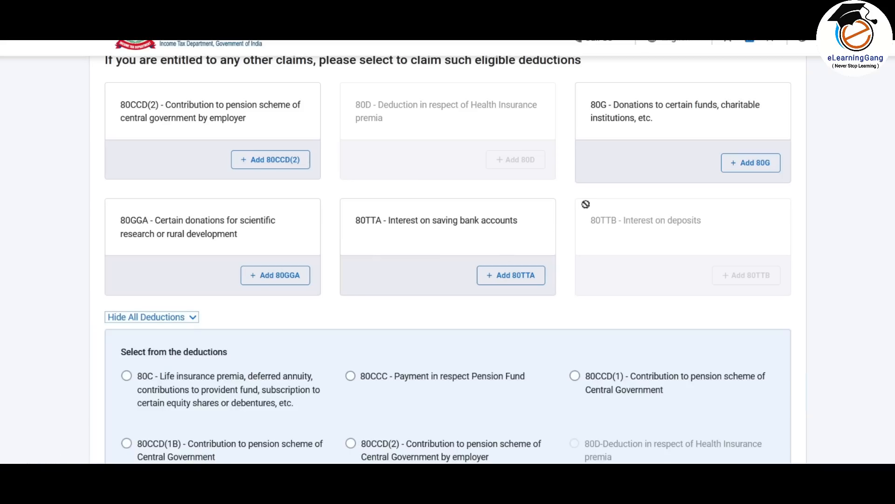
{"action": "scroll", "coordinate": [586, 206], "scroll_direction": "down", "scroll_amount": 4}
{"action": "scroll", "coordinate": [587, 207], "scroll_direction": "down", "scroll_amount": 1}
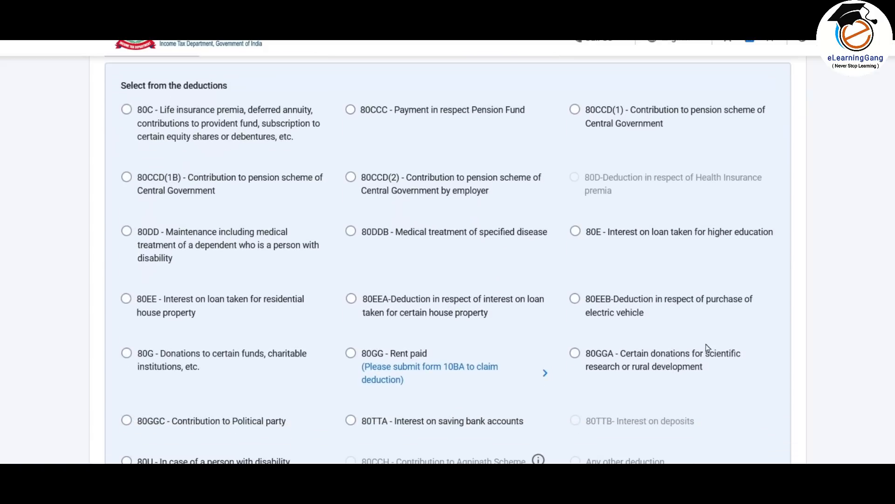
{"action": "left_click", "coordinate": [129, 114]}
{"action": "left_click", "coordinate": [126, 177]}
{"action": "left_click", "coordinate": [127, 110]}
{"action": "scroll", "coordinate": [213, 192], "scroll_direction": "down", "scroll_amount": 4}
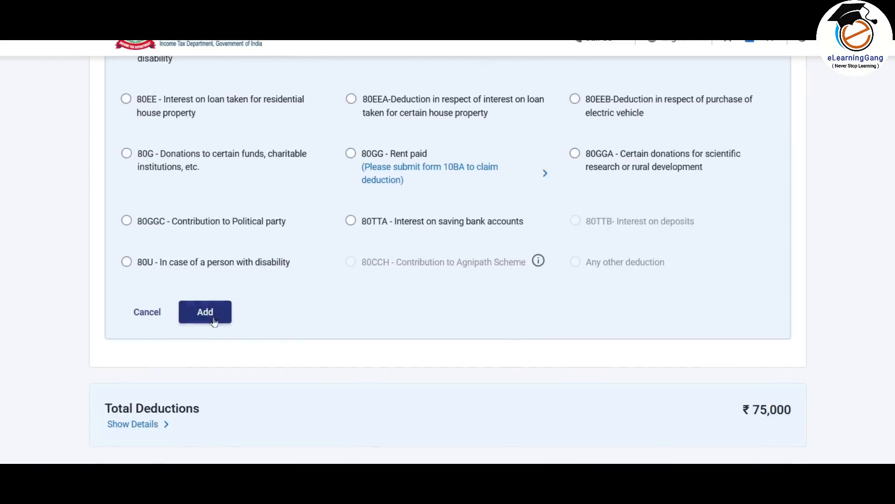
- Add an 80C deduction of 150000
{"action": "left_click", "coordinate": [205, 313]}
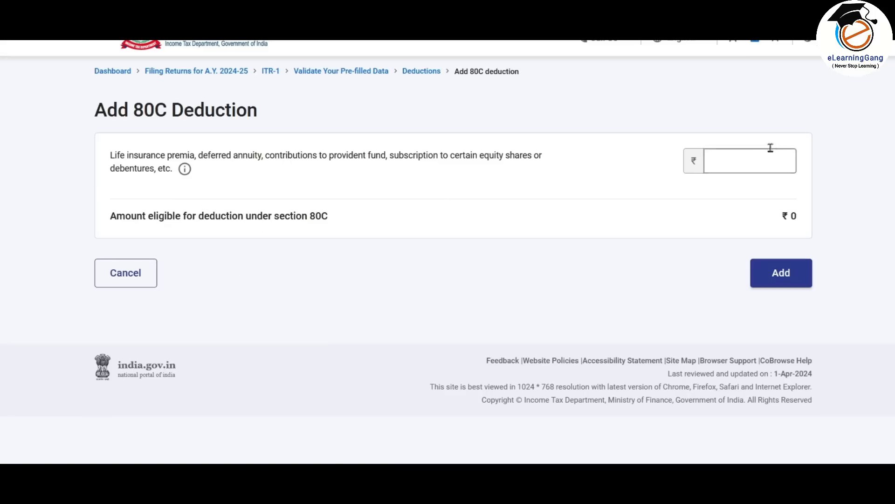
{"action": "left_click", "coordinate": [752, 159]}
{"action": "type", "text": "150000"}
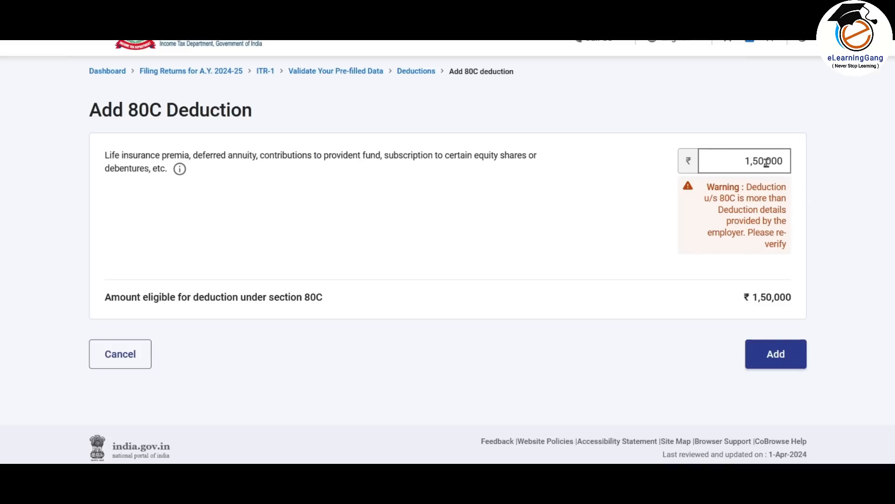
{"action": "left_click", "coordinate": [782, 355]}
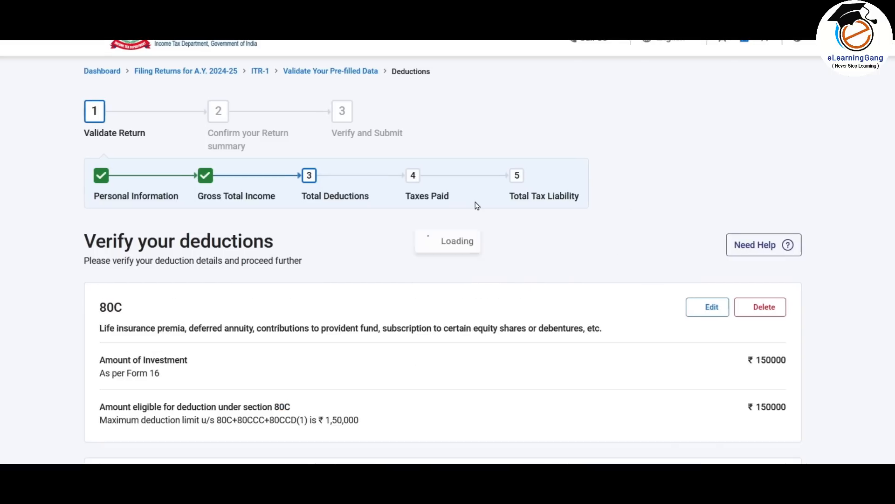
- Confirm Total Deductions of ₹2,25,000 on the Deductions page
{"action": "scroll", "coordinate": [476, 206], "scroll_direction": "down", "scroll_amount": 8}
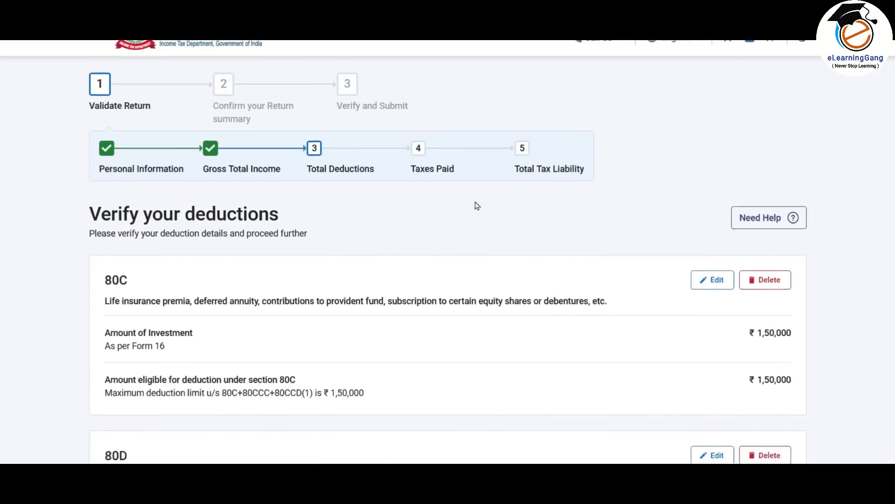
{"action": "scroll", "coordinate": [476, 206], "scroll_direction": "down", "scroll_amount": 5}
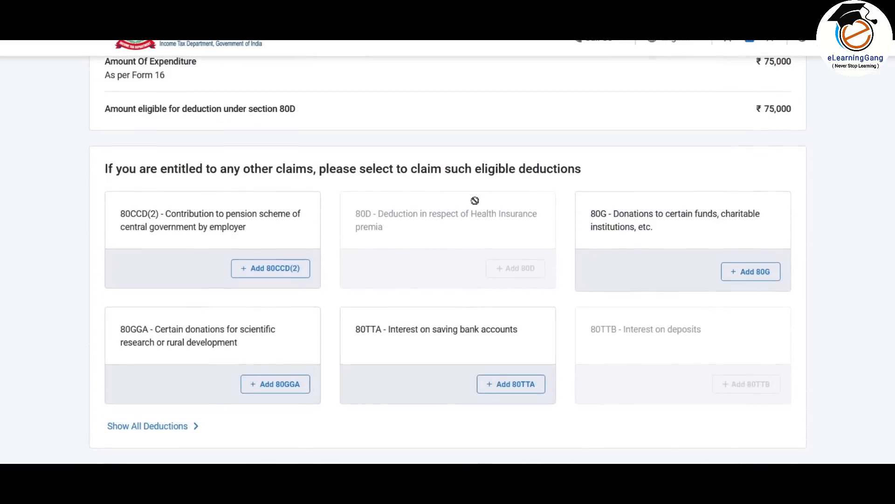
{"action": "scroll", "coordinate": [469, 243], "scroll_direction": "down", "scroll_amount": 3}
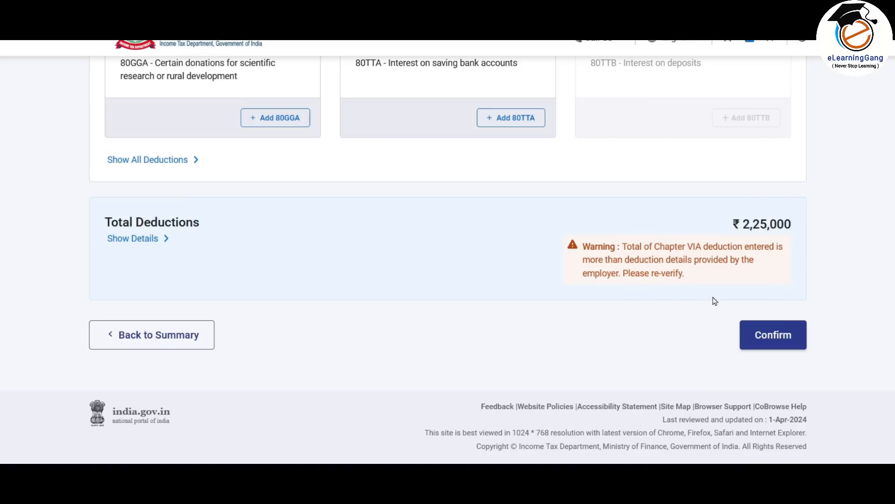
{"action": "left_click", "coordinate": [791, 342]}
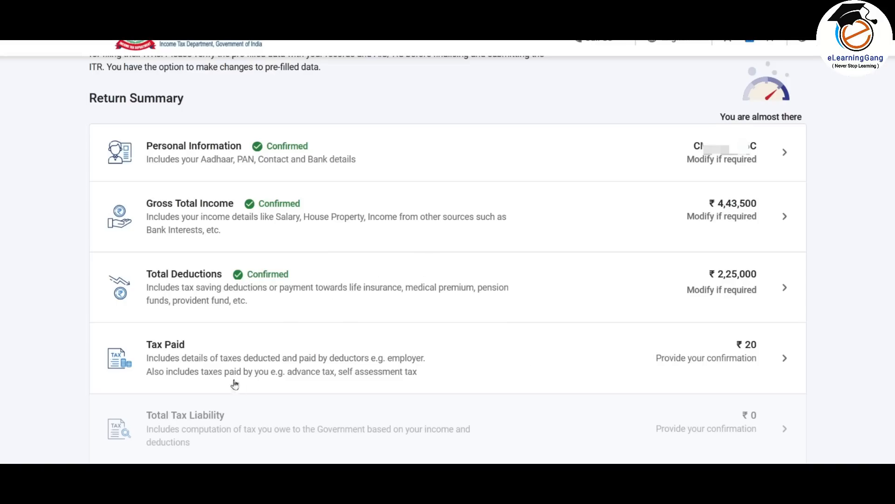
- Review Tax Paid, cancel the TDS on salary deductor entry, and confirm the ₹20 total
{"action": "left_click", "coordinate": [584, 359]}
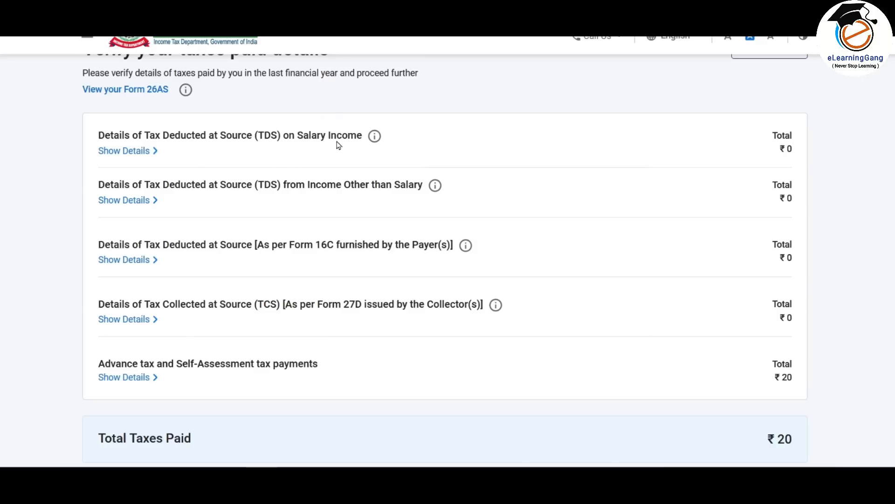
{"action": "left_click", "coordinate": [125, 150]}
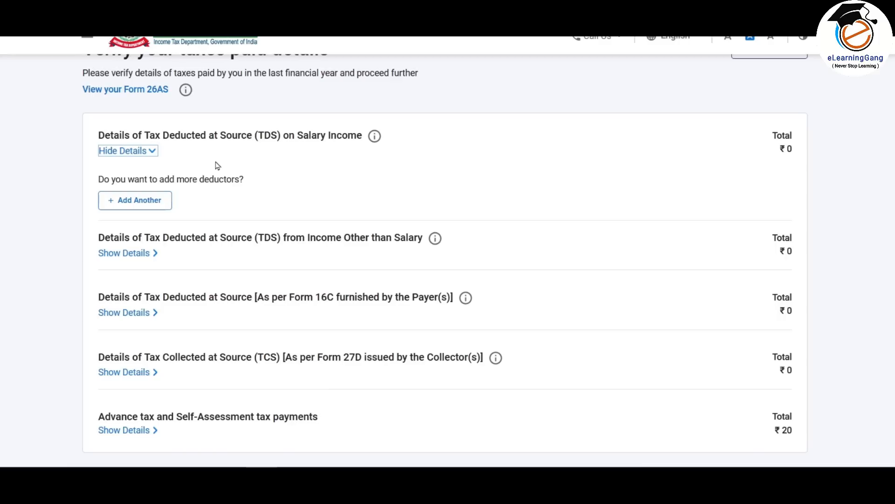
{"action": "left_click", "coordinate": [148, 202]}
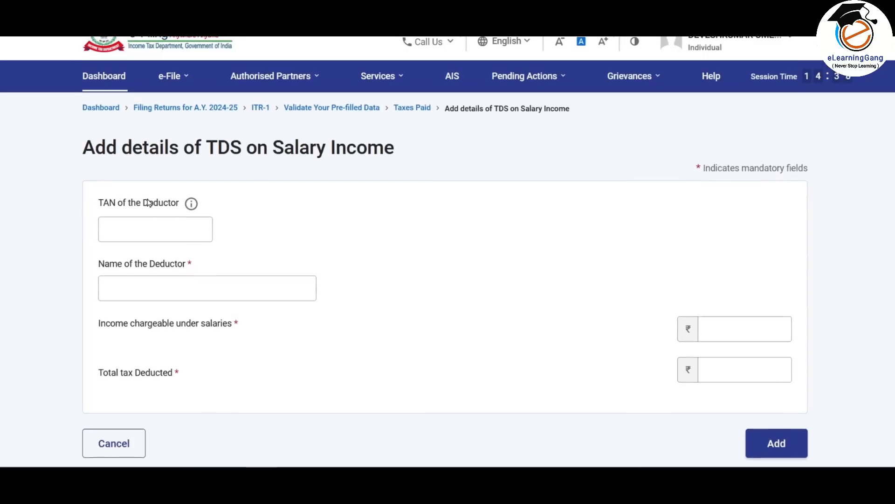
{"action": "scroll", "coordinate": [148, 201], "scroll_direction": "down", "scroll_amount": 2}
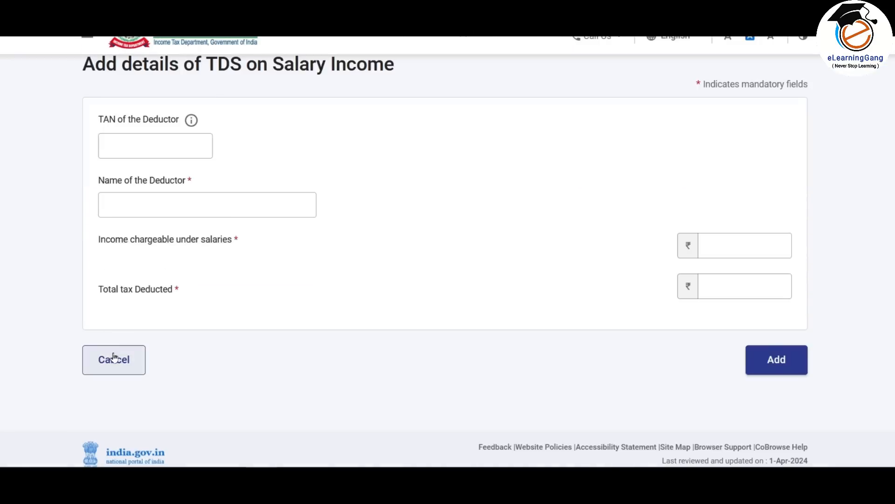
{"action": "left_click", "coordinate": [115, 362]}
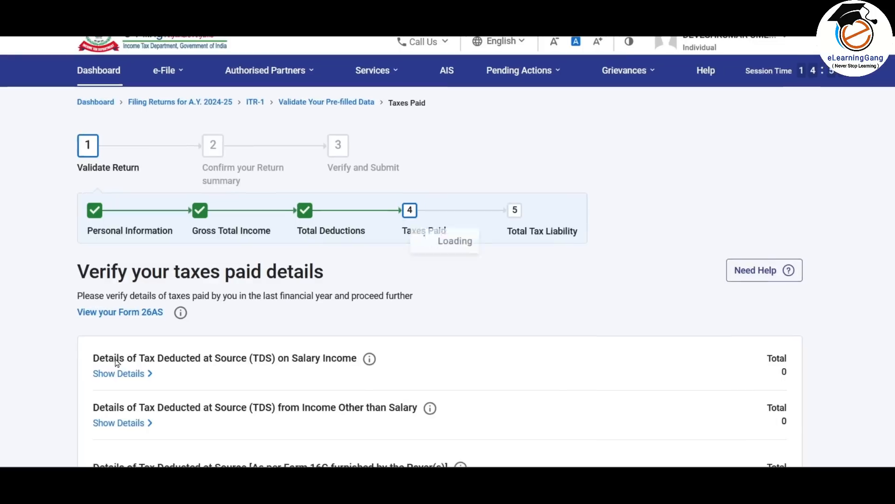
{"action": "scroll", "coordinate": [416, 300], "scroll_direction": "down", "scroll_amount": 2}
{"action": "scroll", "coordinate": [417, 300], "scroll_direction": "down", "scroll_amount": 2}
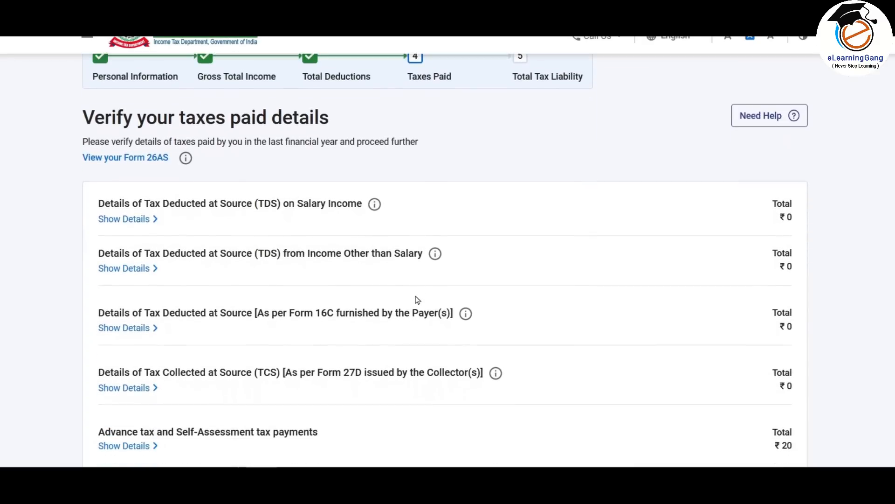
{"action": "scroll", "coordinate": [418, 300], "scroll_direction": "down", "scroll_amount": 4}
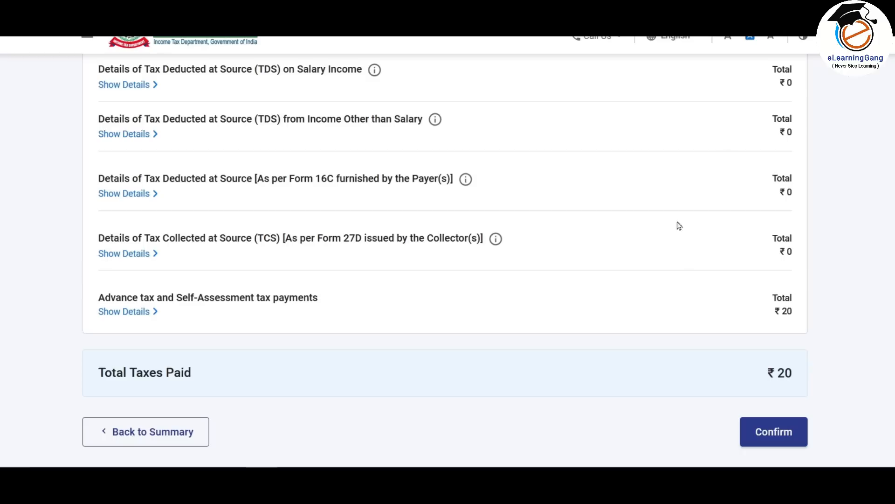
{"action": "left_click", "coordinate": [778, 431]}
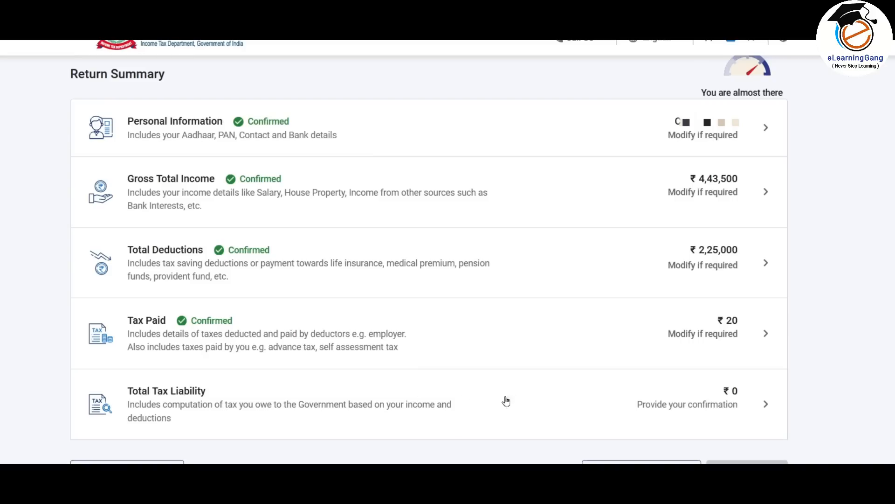
{"action": "left_click", "coordinate": [524, 401]}
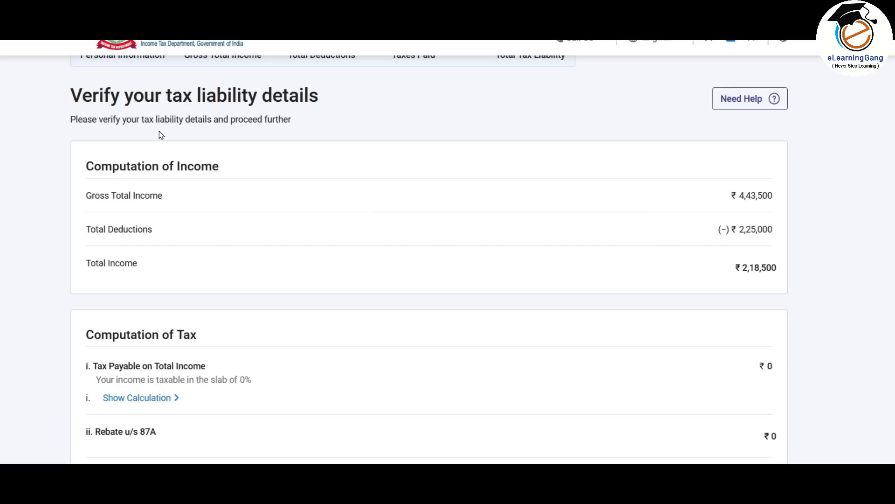
{"action": "scroll", "coordinate": [334, 113], "scroll_direction": "down", "scroll_amount": 1}
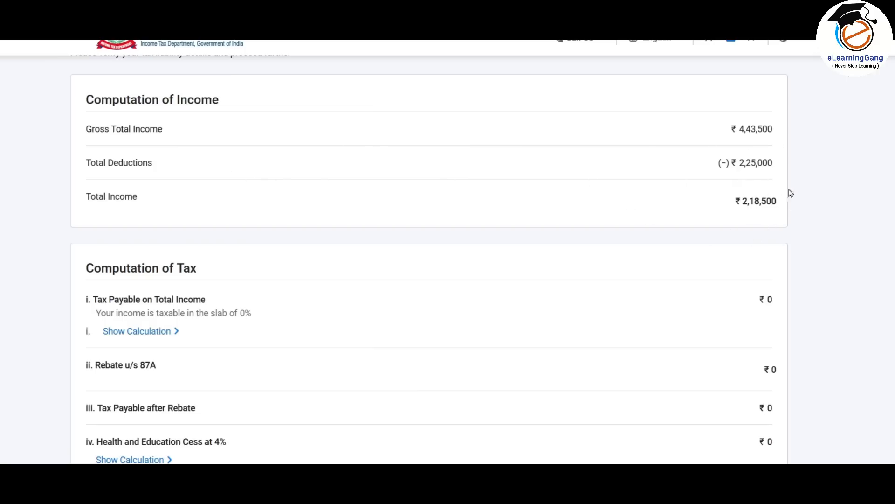
{"action": "scroll", "coordinate": [758, 206], "scroll_direction": "down", "scroll_amount": 3}
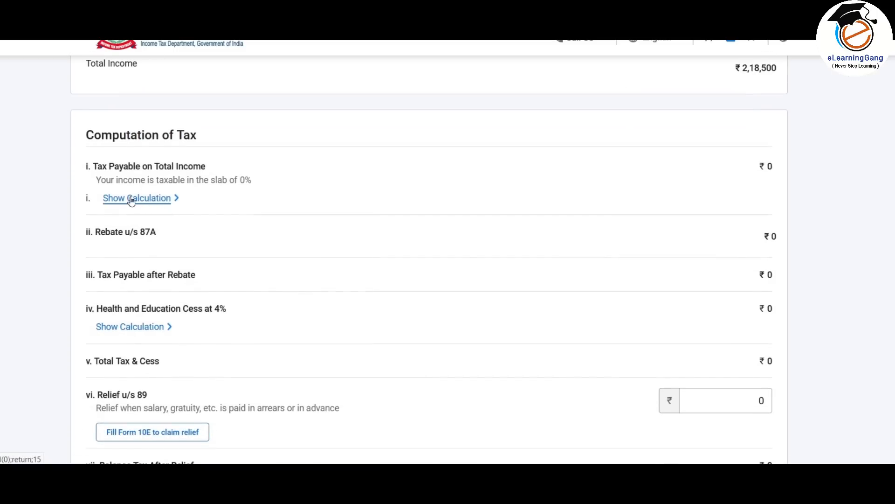
{"action": "left_click", "coordinate": [161, 201]}
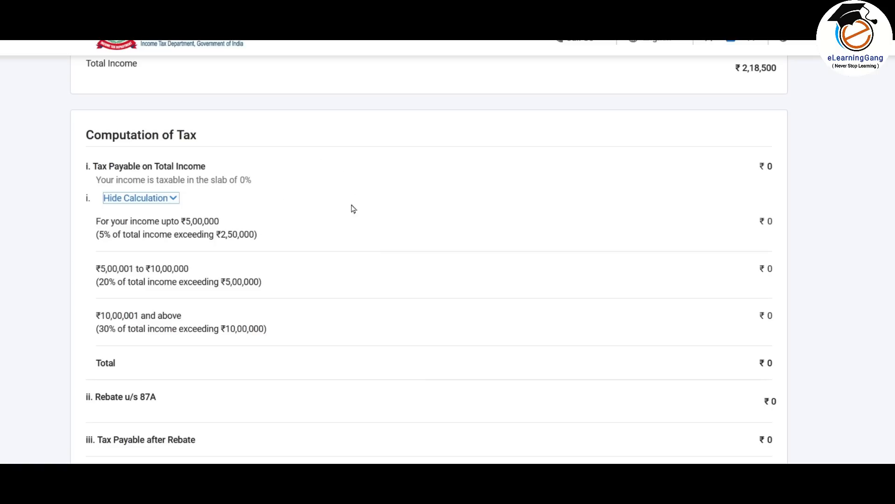
{"action": "scroll", "coordinate": [394, 182], "scroll_direction": "down", "scroll_amount": 3}
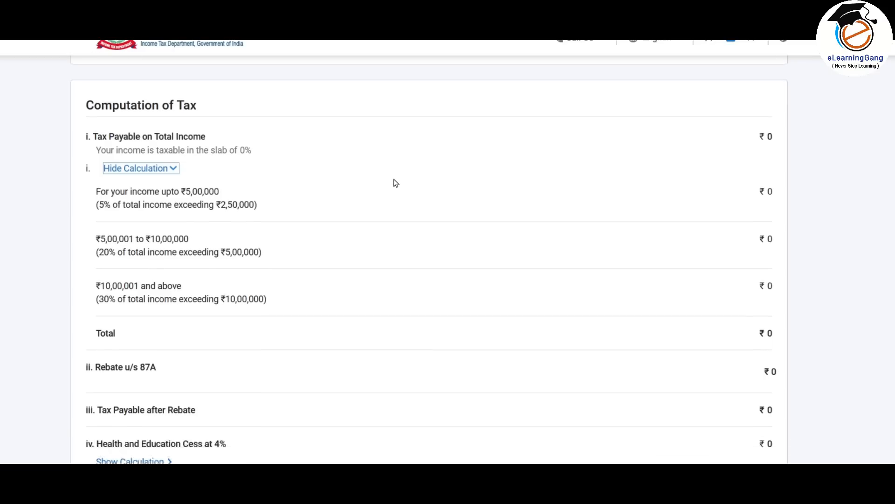
{"action": "left_click", "coordinate": [94, 278]}
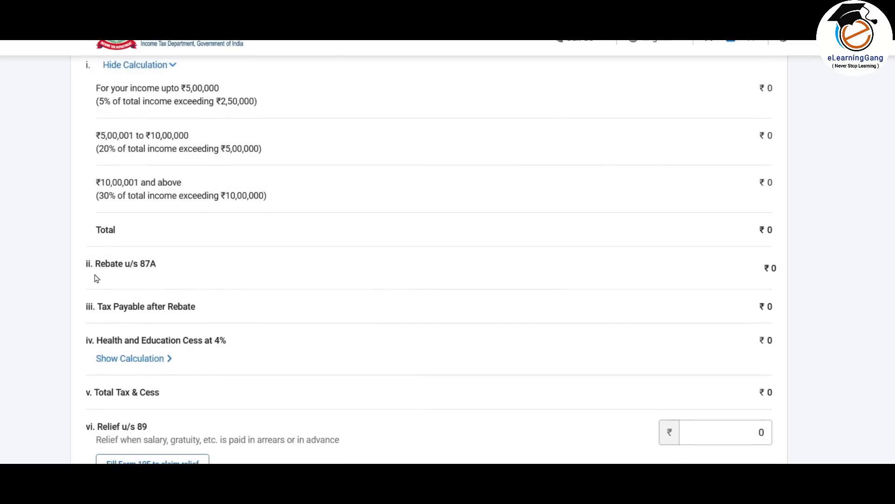
{"action": "mouse_move", "coordinate": [166, 262]}
{"action": "left_mouse_down"}
{"action": "mouse_move", "coordinate": [96, 277]}
{"action": "mouse_move", "coordinate": [134, 262]}
{"action": "mouse_move", "coordinate": [91, 268]}
{"action": "mouse_move", "coordinate": [178, 266]}
{"action": "left_mouse_up"}
{"action": "scroll", "coordinate": [178, 265], "scroll_direction": "up", "scroll_amount": 3}
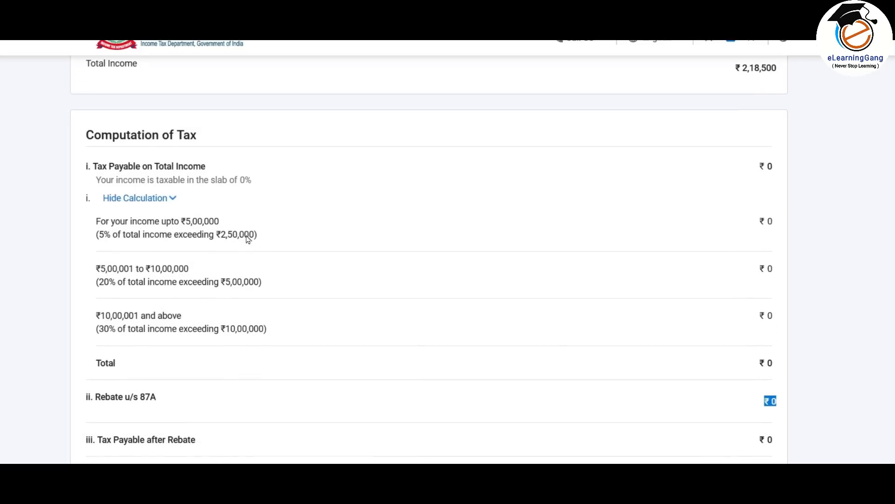
{"action": "scroll", "coordinate": [289, 201], "scroll_direction": "down", "scroll_amount": 3}
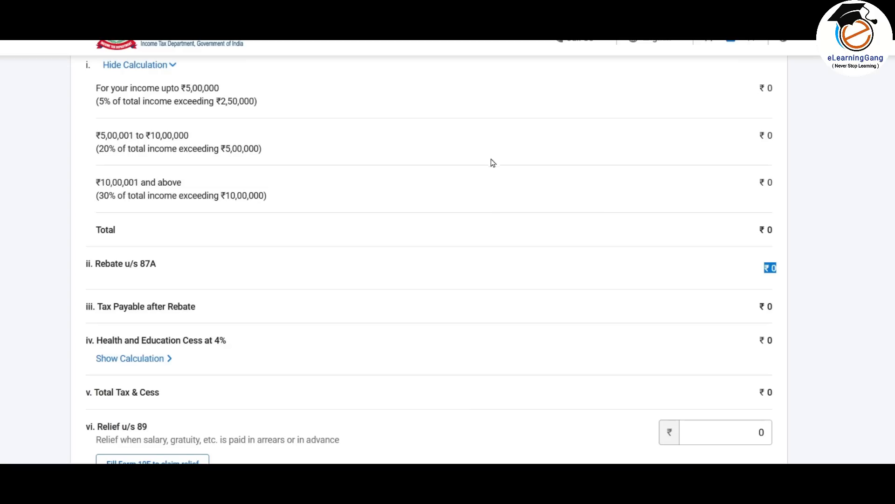
{"action": "scroll", "coordinate": [606, 252], "scroll_direction": "down", "scroll_amount": 6}
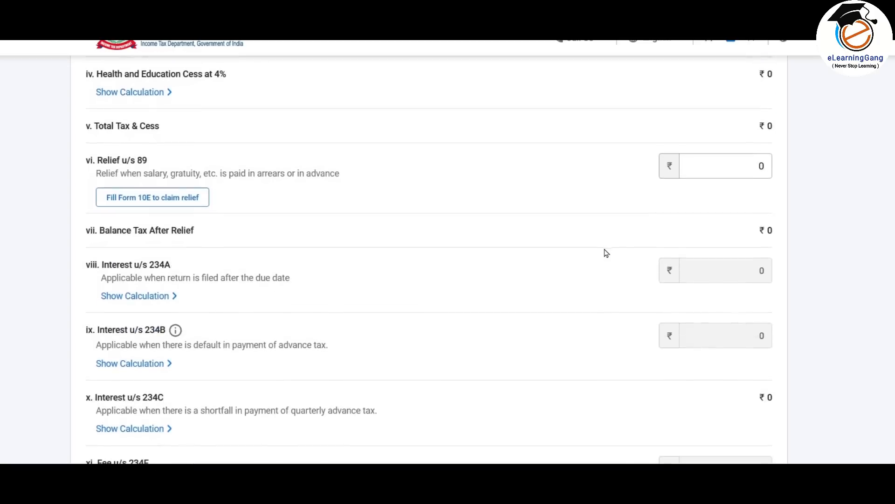
- Check Relief u/s 89, then confirm Total Tax Liability with tax, fee and interest at ₹0
{"action": "left_click_drag", "start_coordinate": [143, 164], "coordinate": [178, 172]}
{"action": "left_click", "coordinate": [254, 184]}
{"action": "left_click_drag", "start_coordinate": [258, 175], "coordinate": [287, 179]}
{"action": "left_click", "coordinate": [727, 171]}
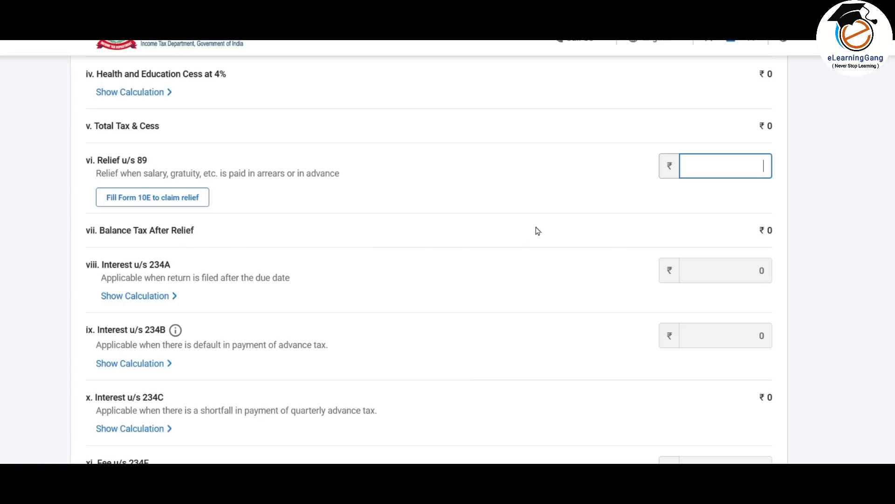
{"action": "scroll", "coordinate": [493, 155], "scroll_direction": "down", "scroll_amount": 3}
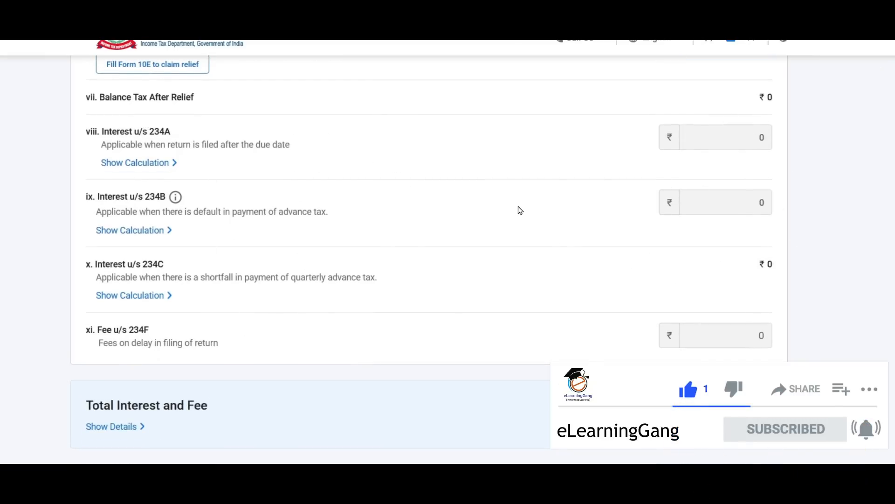
{"action": "scroll", "coordinate": [520, 211], "scroll_direction": "down", "scroll_amount": 4}
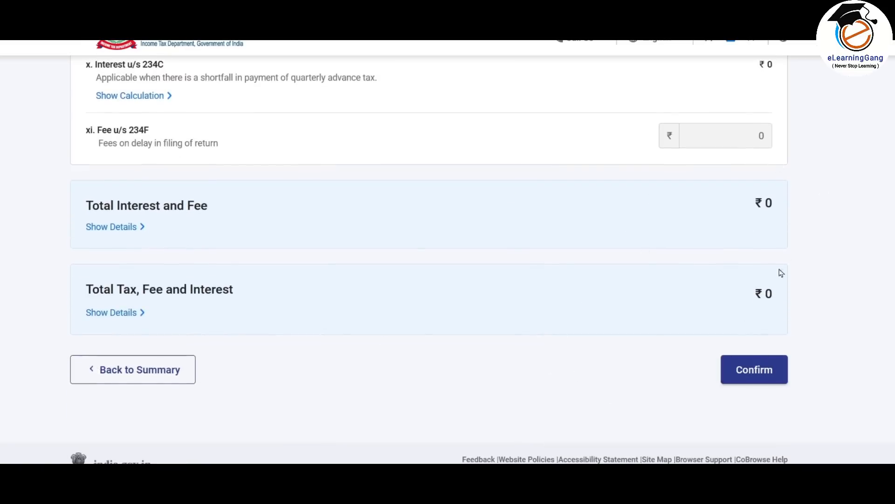
{"action": "left_click", "coordinate": [765, 374]}
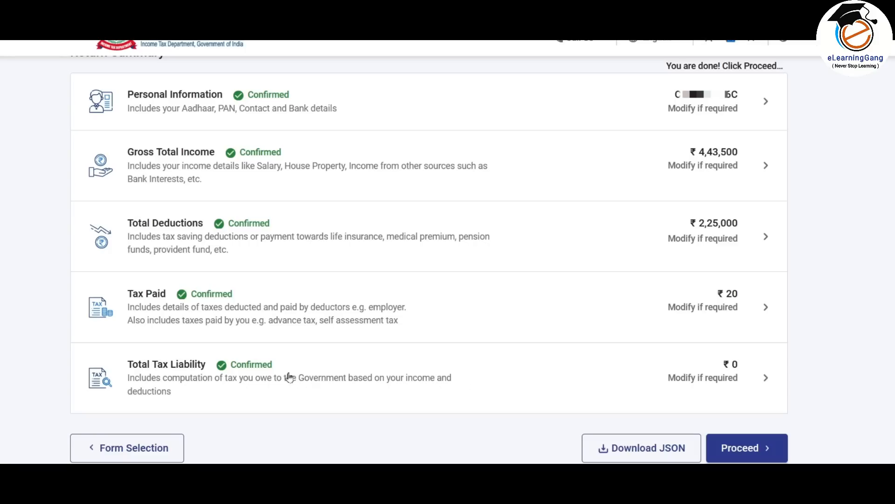
- Proceed to the tax summary and review the ₹20 refund amount
{"action": "left_click", "coordinate": [756, 448]}
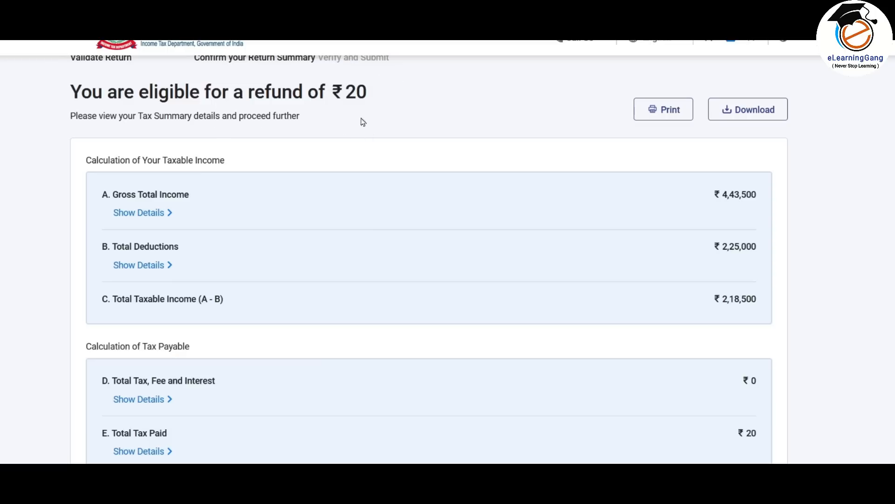
{"action": "scroll", "coordinate": [367, 88], "scroll_direction": "down", "scroll_amount": 3}
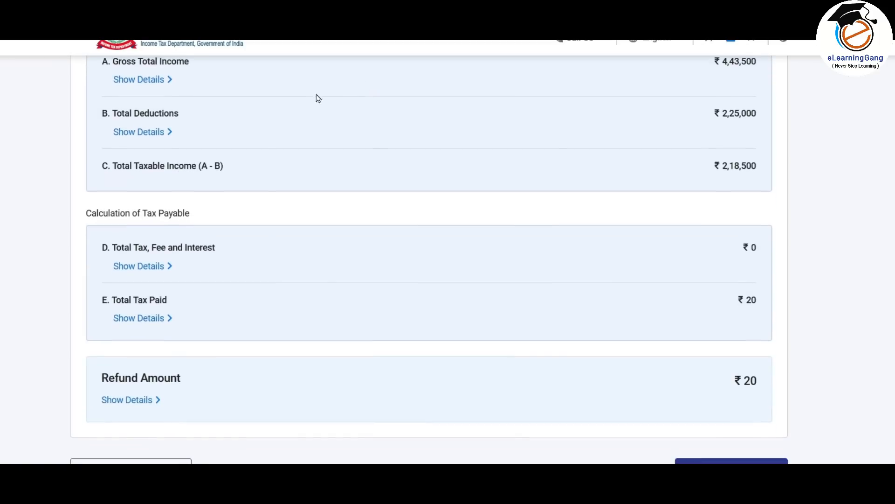
{"action": "scroll", "coordinate": [490, 153], "scroll_direction": "down", "scroll_amount": 2}
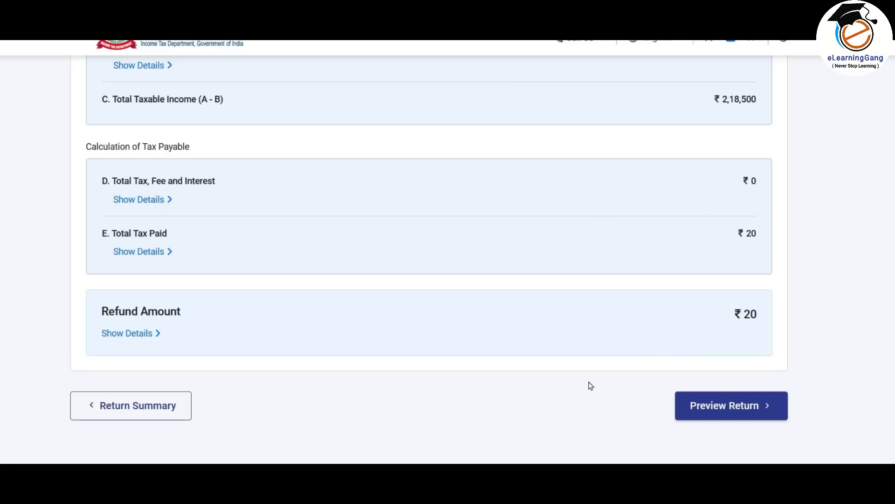
- Preview the return with the declaration ticked, then validate ITR 1 successfully
{"action": "left_click", "coordinate": [753, 413]}
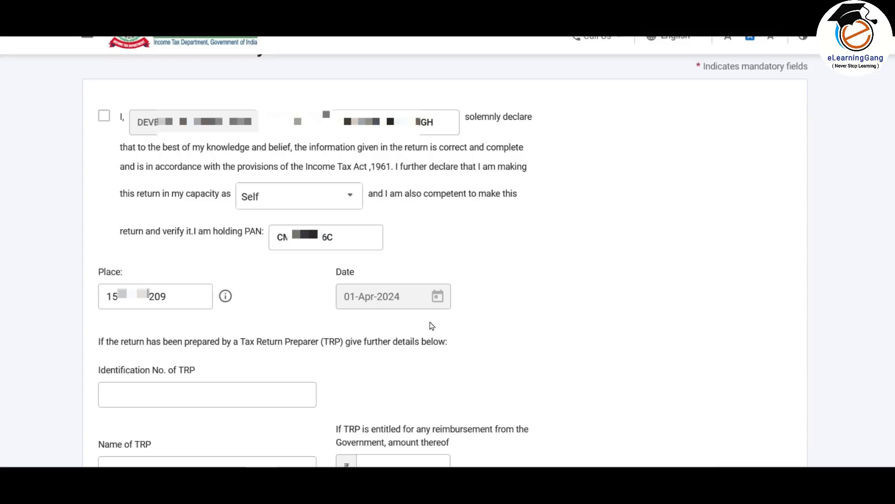
{"action": "left_click", "coordinate": [104, 116]}
{"action": "scroll", "coordinate": [699, 354], "scroll_direction": "down", "scroll_amount": 5}
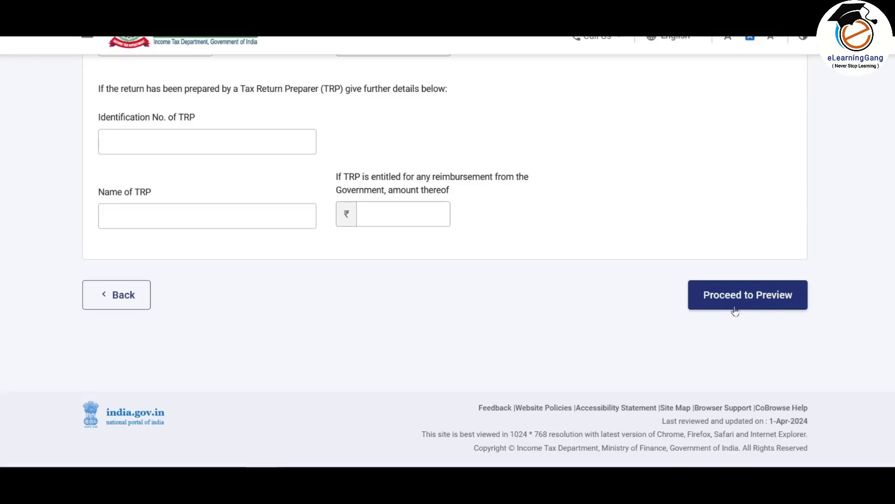
{"action": "left_click", "coordinate": [769, 303]}
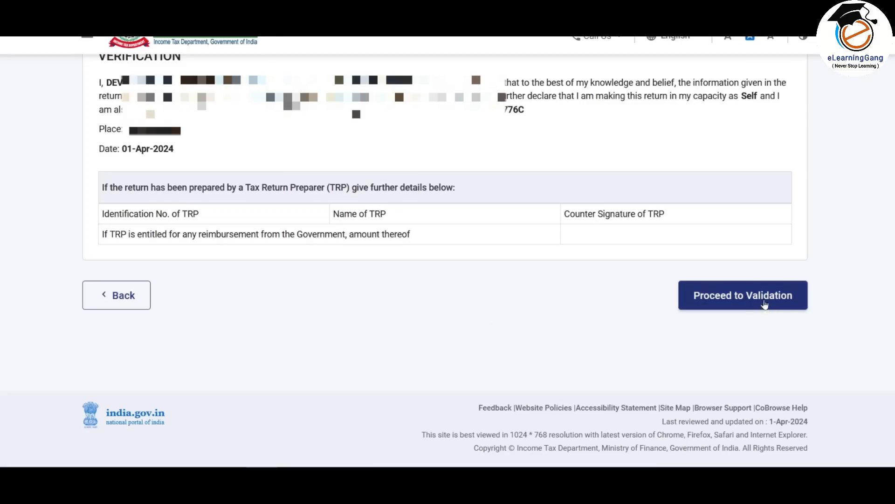
{"action": "left_click", "coordinate": [761, 303]}
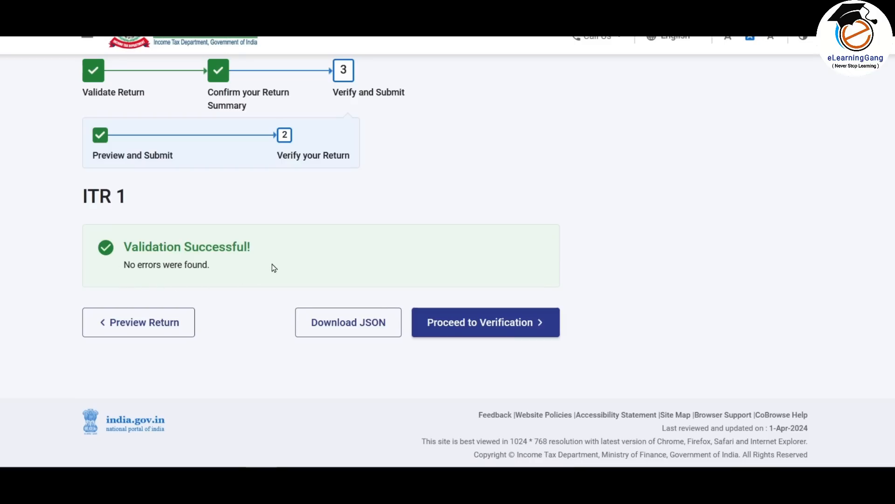
- Go to Complete your Verification to see e-Verify Now, e-Verify Later and ITR-V options
{"action": "left_click", "coordinate": [524, 330]}
{"action": "scroll", "coordinate": [310, 116], "scroll_direction": "down", "scroll_amount": 2}
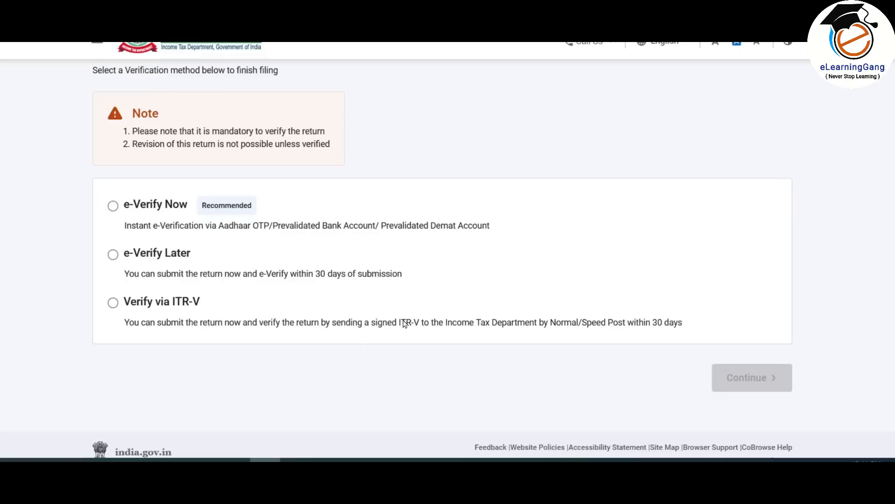
- Choose e-Verify Now via Aadhaar-registered mobile OTP, accept the agreement, and generate the OTP
{"action": "left_click", "coordinate": [114, 206]}
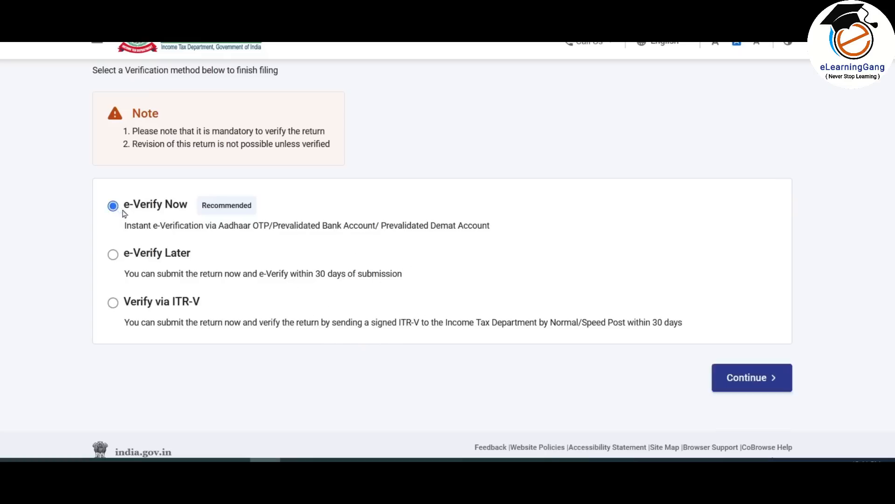
{"action": "left_click", "coordinate": [747, 384]}
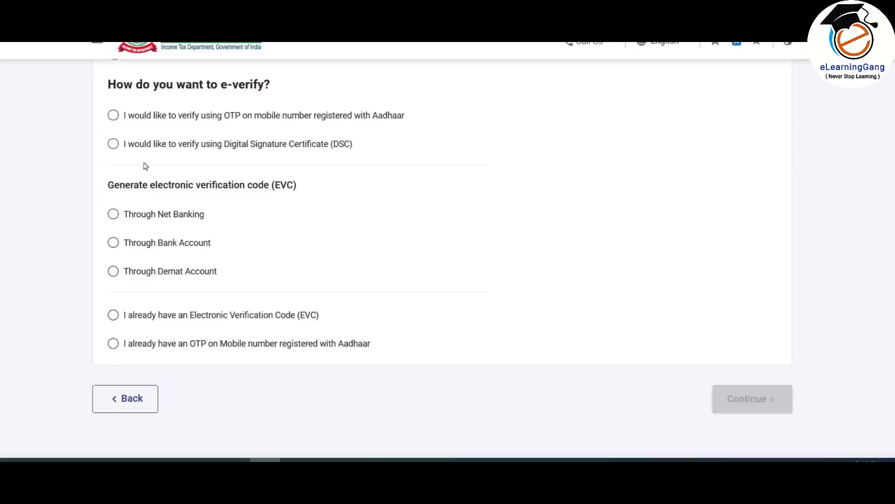
{"action": "left_click", "coordinate": [113, 116]}
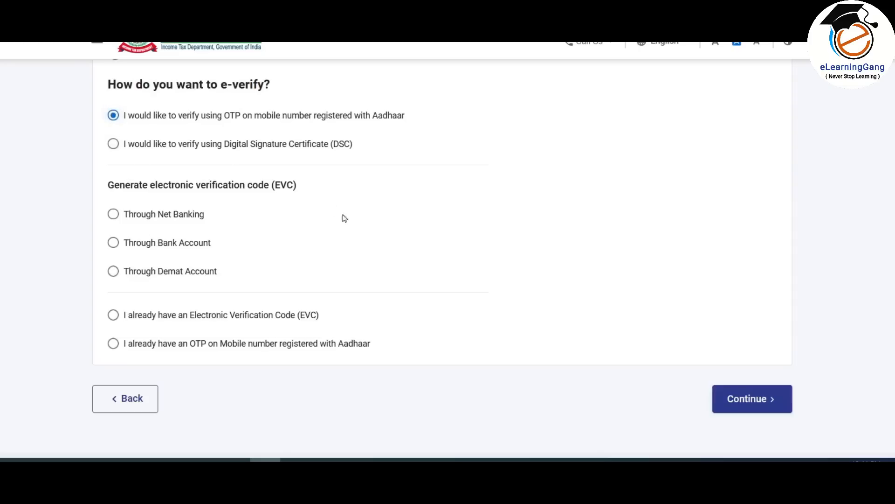
{"action": "left_click", "coordinate": [747, 398]}
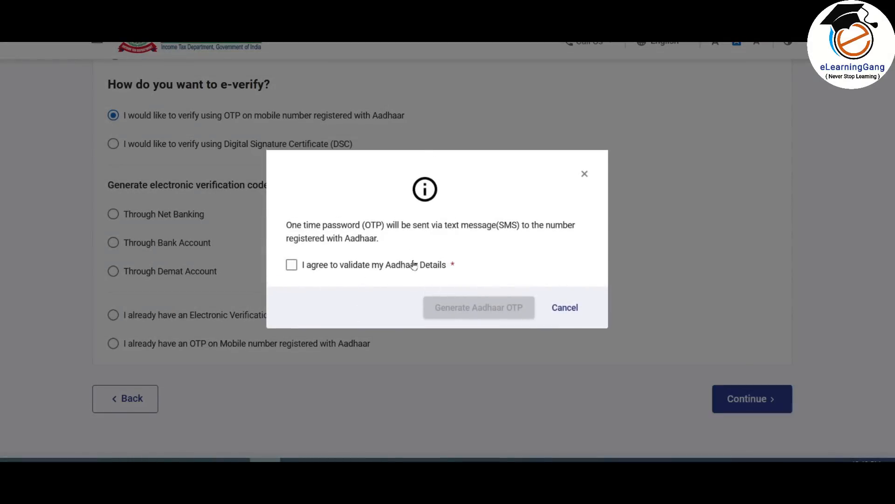
{"action": "left_click", "coordinate": [293, 266]}
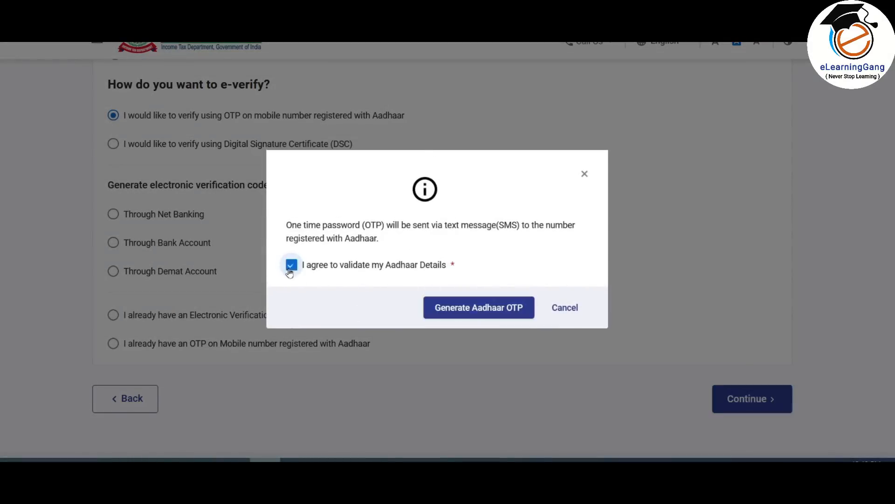
{"action": "left_click", "coordinate": [483, 310]}
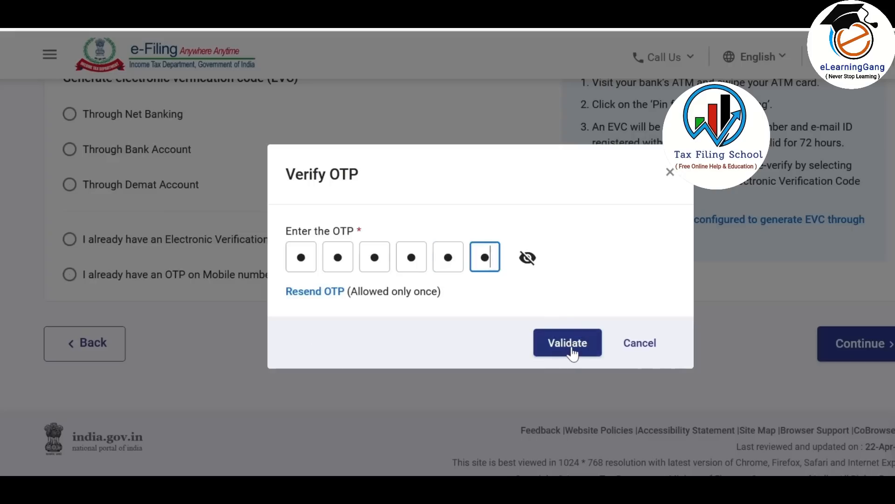
- Validate the entered Aadhaar OTP and submit the return
{"action": "left_click", "coordinate": [572, 352]}
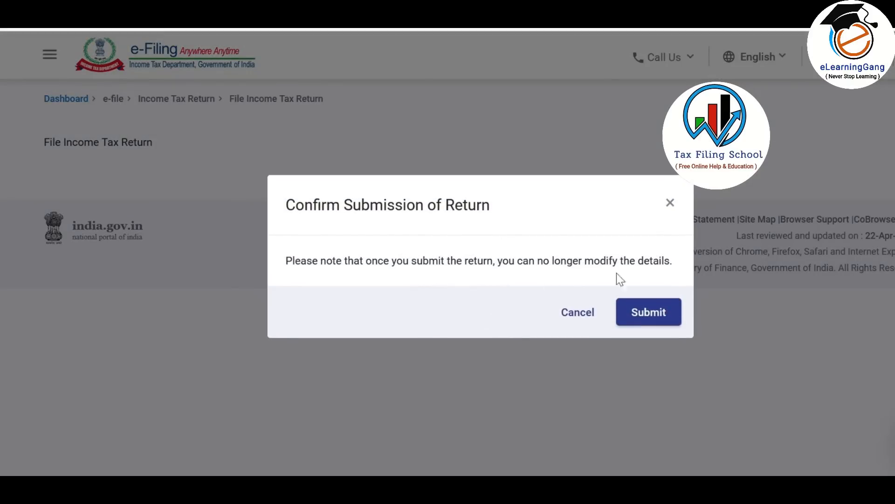
{"action": "left_click", "coordinate": [652, 315]}
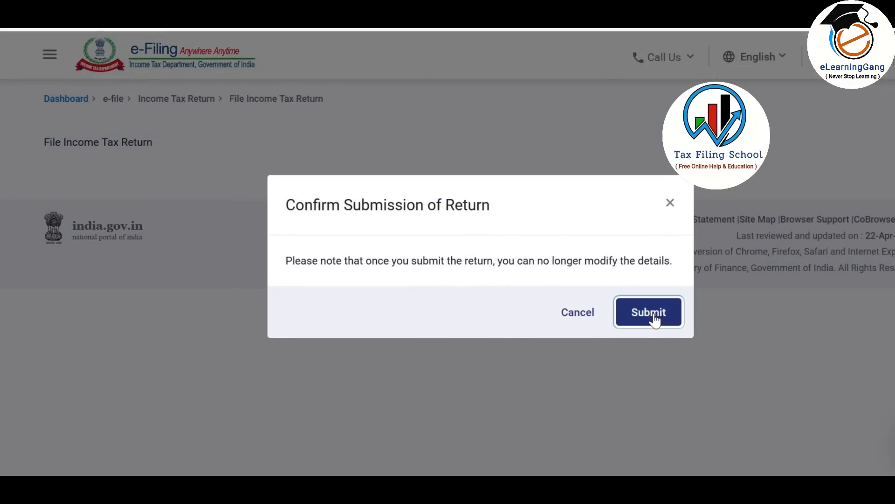